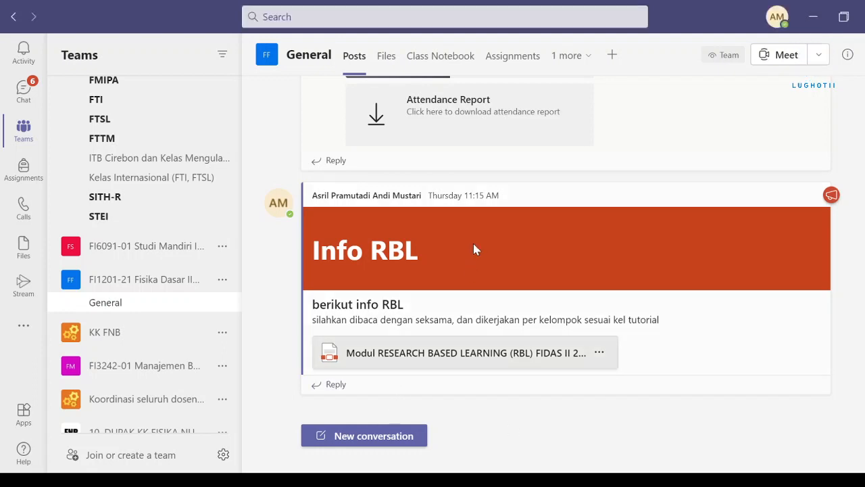
Start a new Forms quiz from the assignments of the FI1201-21 Fisika Dasar II class team.
{"action": "left_click", "coordinate": [145, 284]}
{"action": "left_click", "coordinate": [145, 284]}
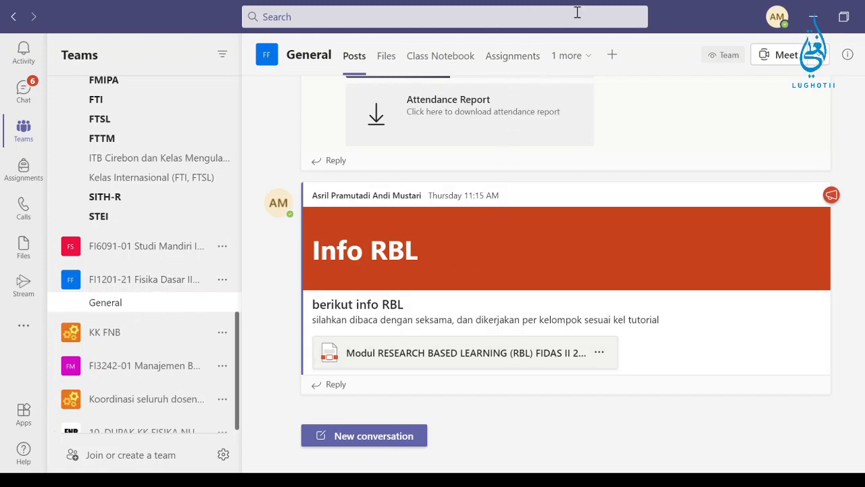
{"action": "left_click", "coordinate": [511, 55]}
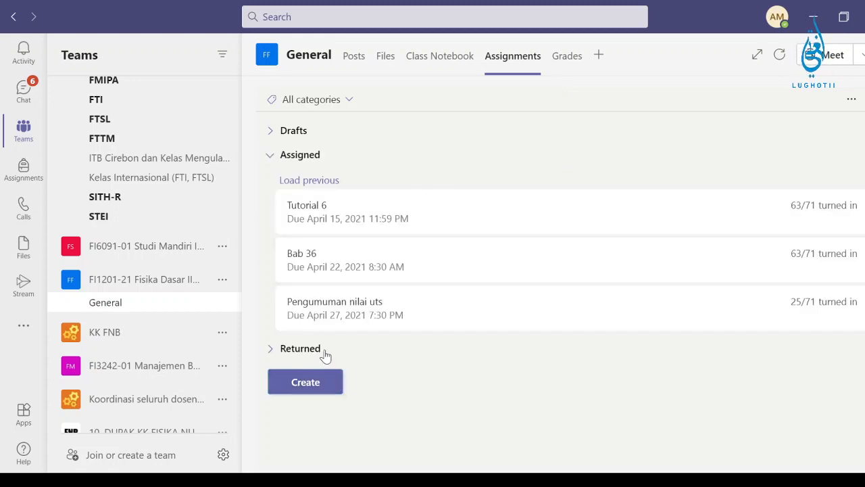
{"action": "left_click", "coordinate": [302, 392]}
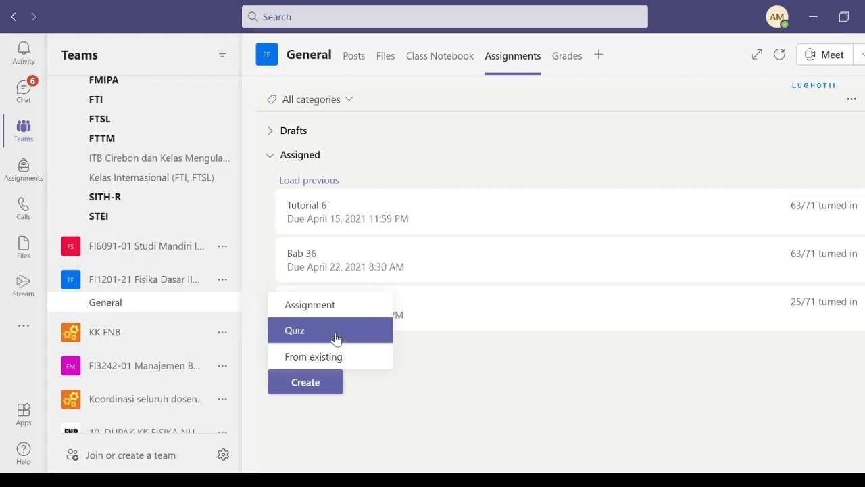
{"action": "left_click", "coordinate": [336, 338]}
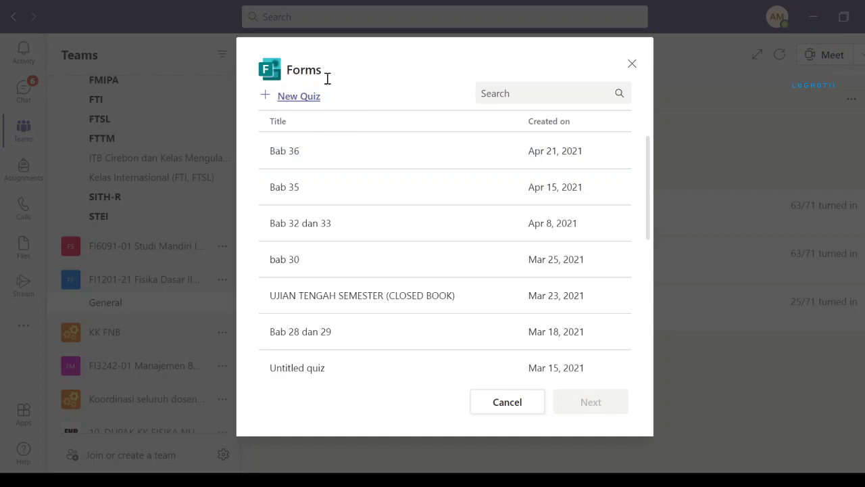
{"action": "left_click", "coordinate": [299, 97]}
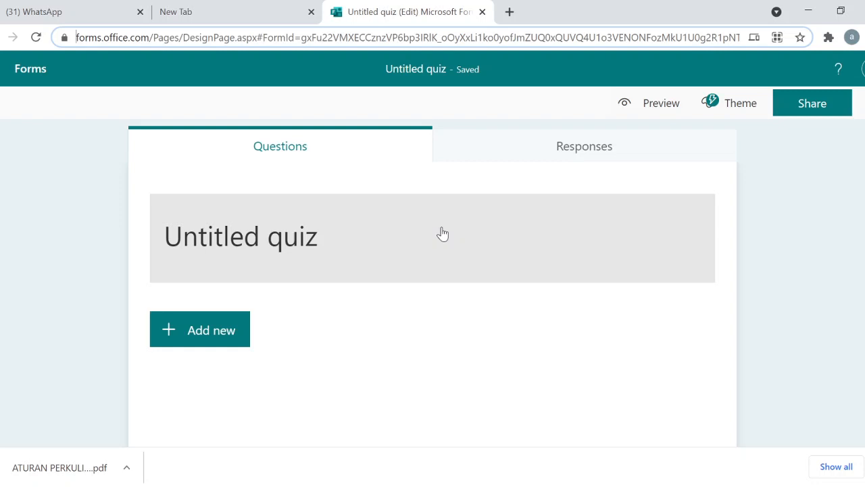
Title the quiz "quiz kul A" and enter the description "sadfasda fdsfgs".
{"action": "left_click", "coordinate": [251, 248]}
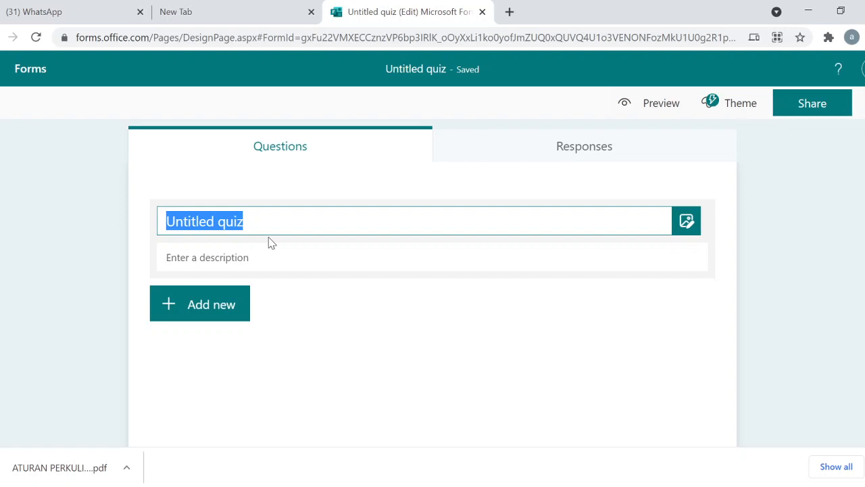
{"action": "type", "text": "quiz "}
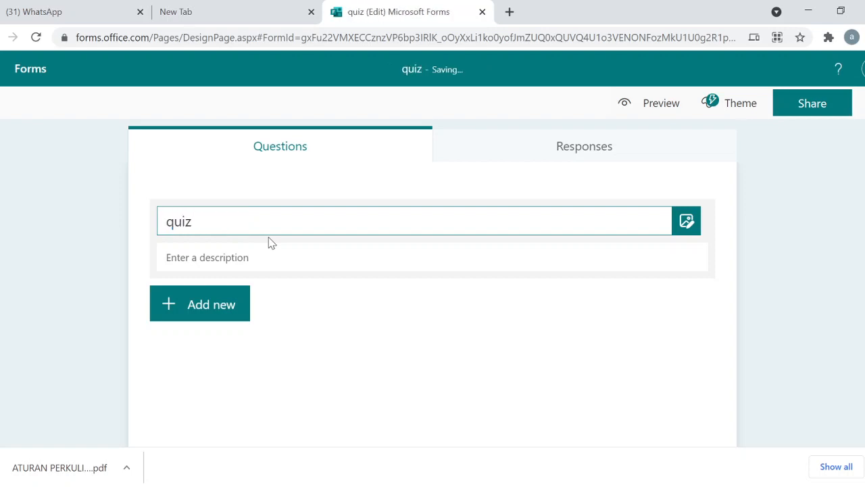
{"action": "type", "text": "kul A"}
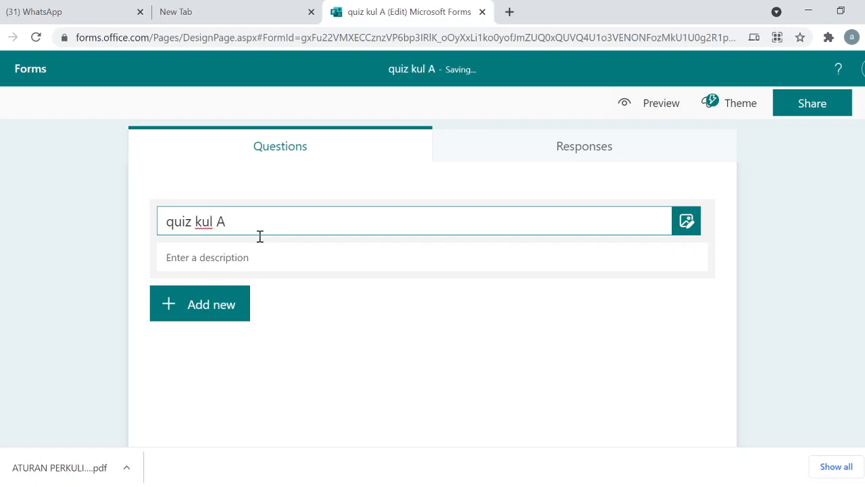
{"action": "left_click", "coordinate": [256, 257]}
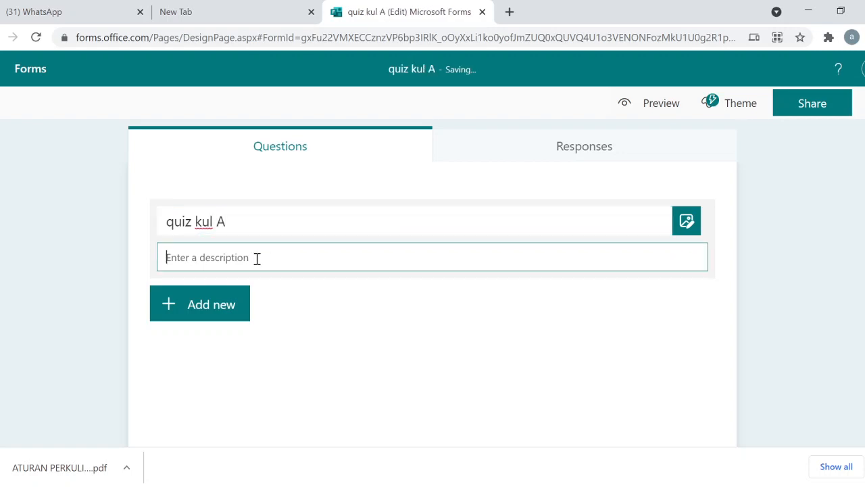
{"action": "type", "text": "sadfasda"}
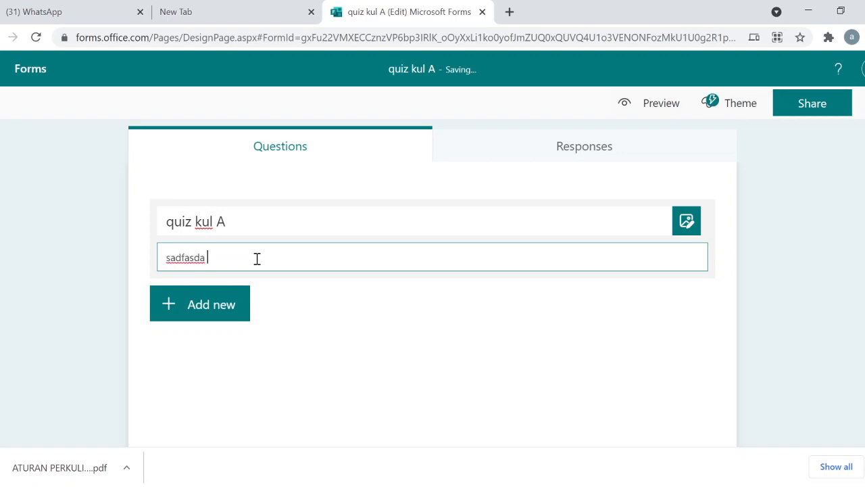
{"action": "type", "text": " fdsfgs"}
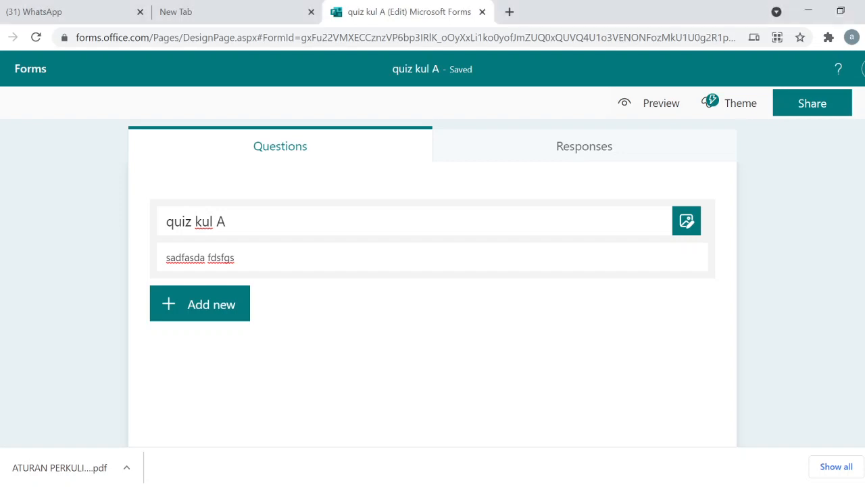
Add a choice question to the quiz and make it worth 10 points.
{"action": "left_click", "coordinate": [220, 315]}
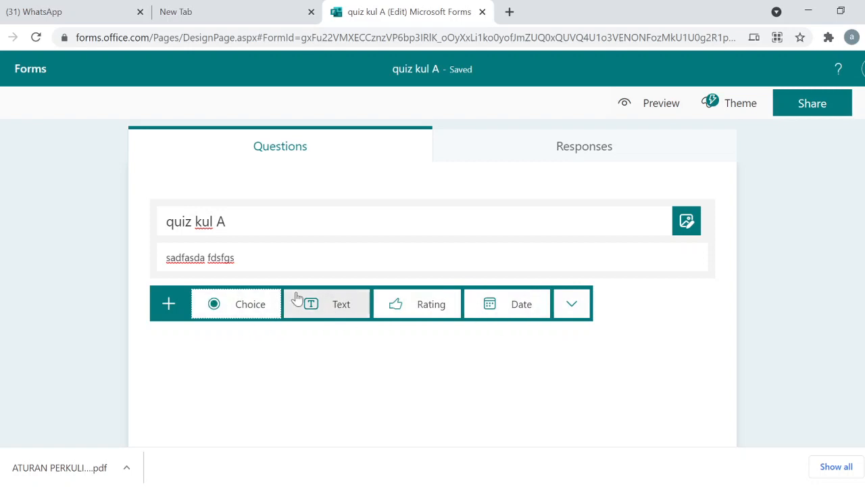
{"action": "left_click", "coordinate": [231, 309]}
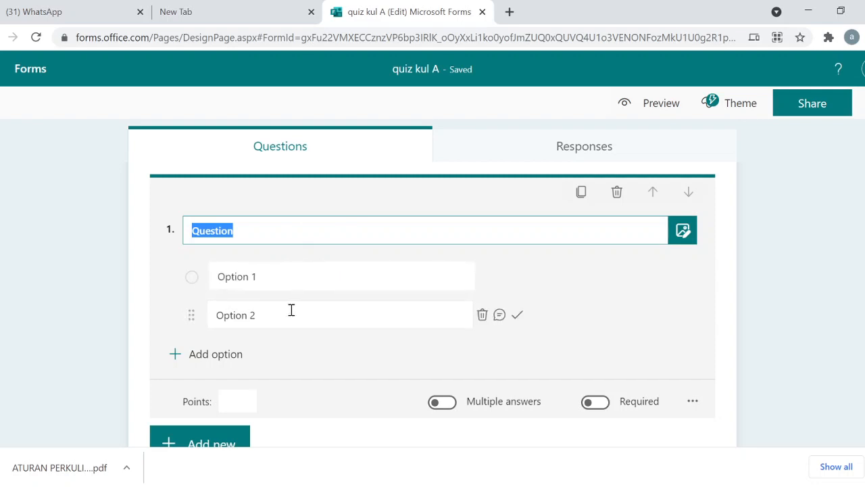
{"action": "scroll", "coordinate": [291, 311], "scroll_direction": "down", "scroll_amount": 1}
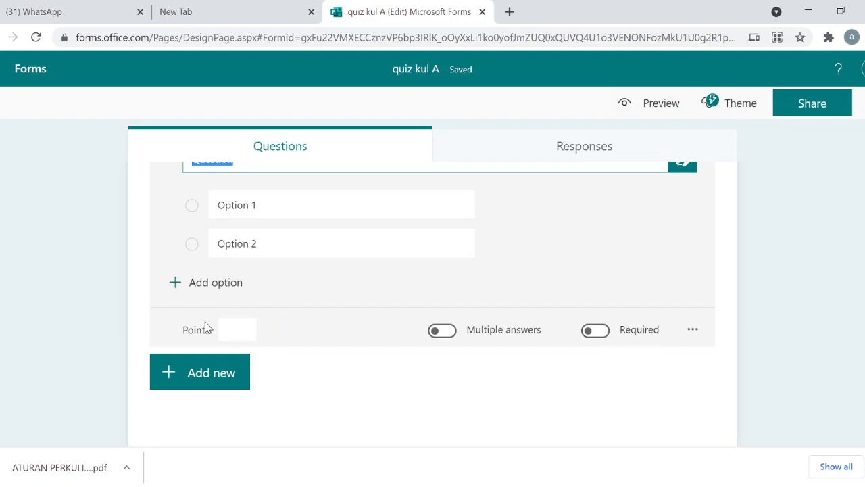
{"action": "left_click", "coordinate": [237, 330]}
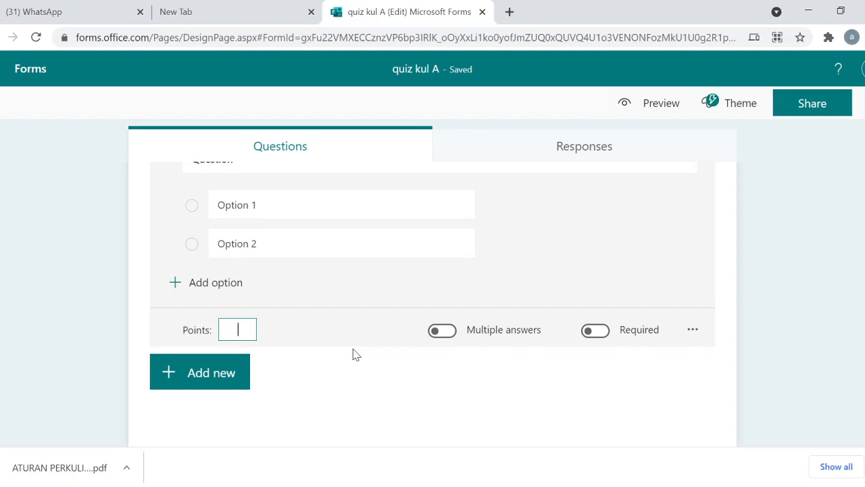
{"action": "type", "text": "10"}
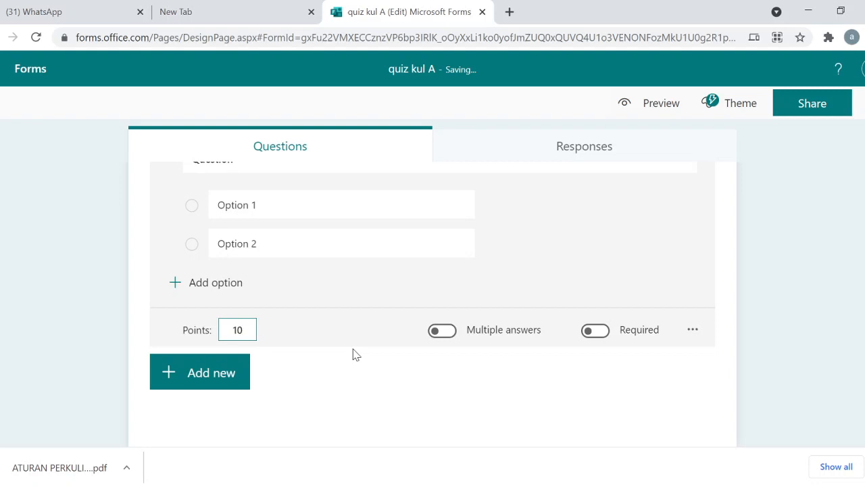
{"action": "left_click", "coordinate": [357, 359]}
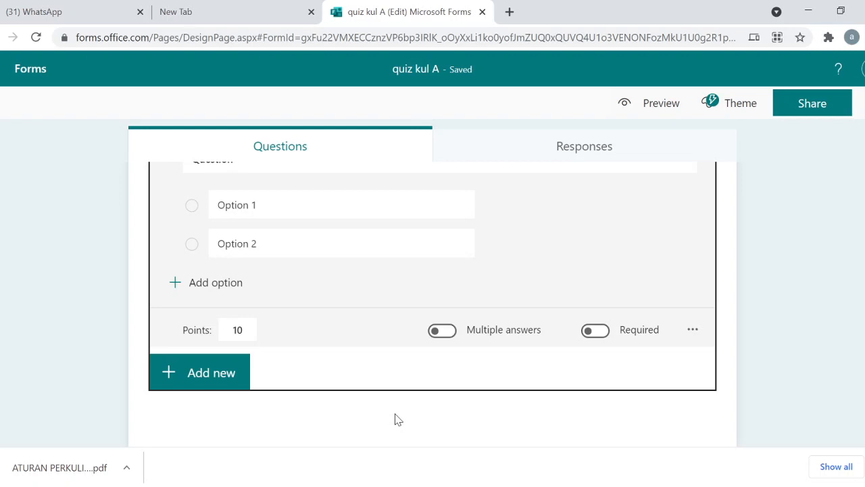
Switch to PowerPoint and copy the question text of item 19.3.1, without its number, from the slide.
{"action": "scroll", "coordinate": [410, 400], "scroll_direction": "up", "scroll_amount": 1}
{"action": "scroll", "coordinate": [329, 363], "scroll_direction": "down", "scroll_amount": 1}
{"action": "scroll", "coordinate": [331, 365], "scroll_direction": "up", "scroll_amount": 1}
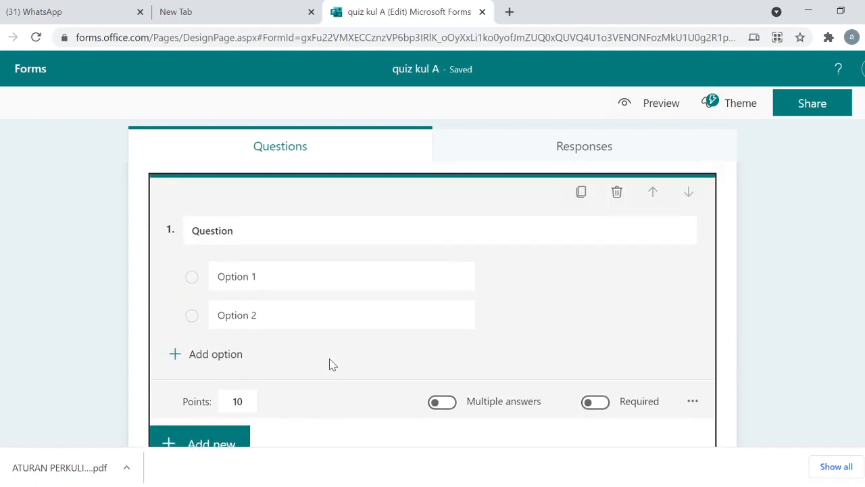
{"action": "left_click", "coordinate": [462, 486]}
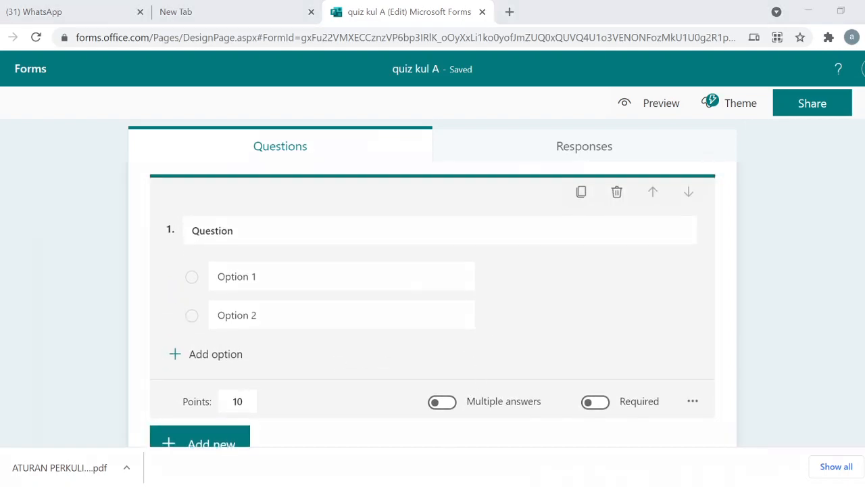
{"action": "key", "text": "alt+Tab"}
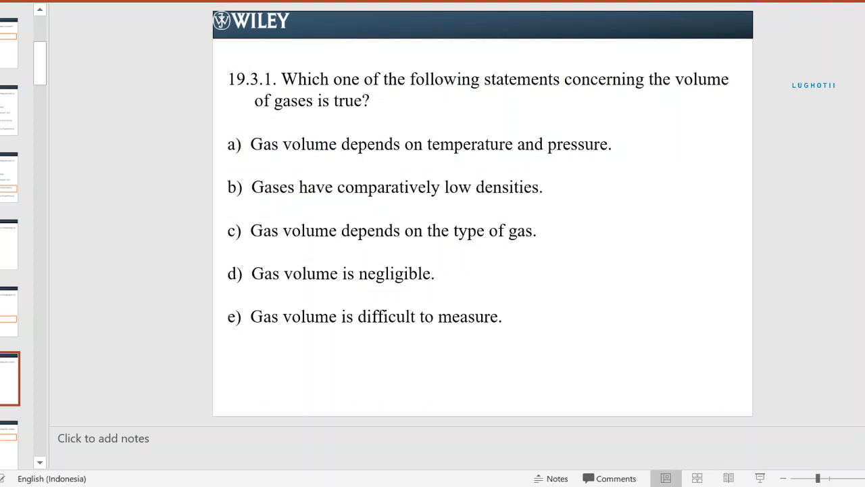
{"action": "left_click_drag", "start_coordinate": [358, 102], "coordinate": [371, 103]}
{"action": "key", "text": "ctrl+c"}
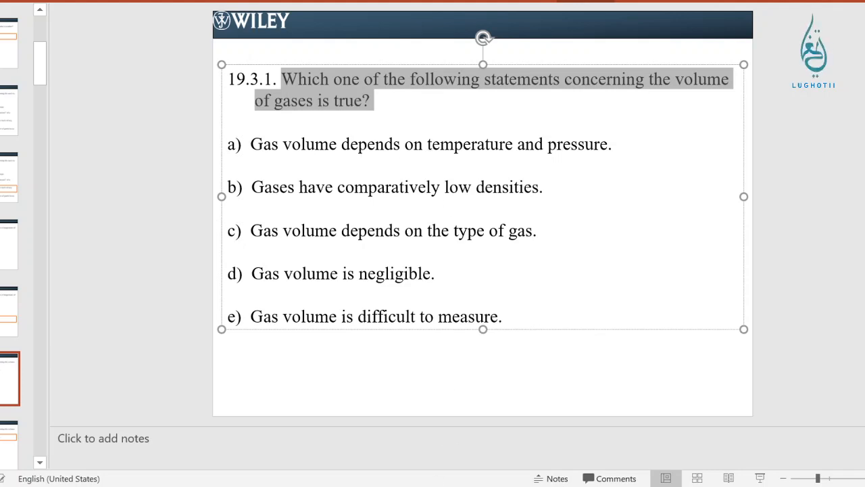
Back in the Forms quiz, paste the copied text as the wording of question 1 and remove its trailing line break.
{"action": "key", "text": "alt+Tab"}
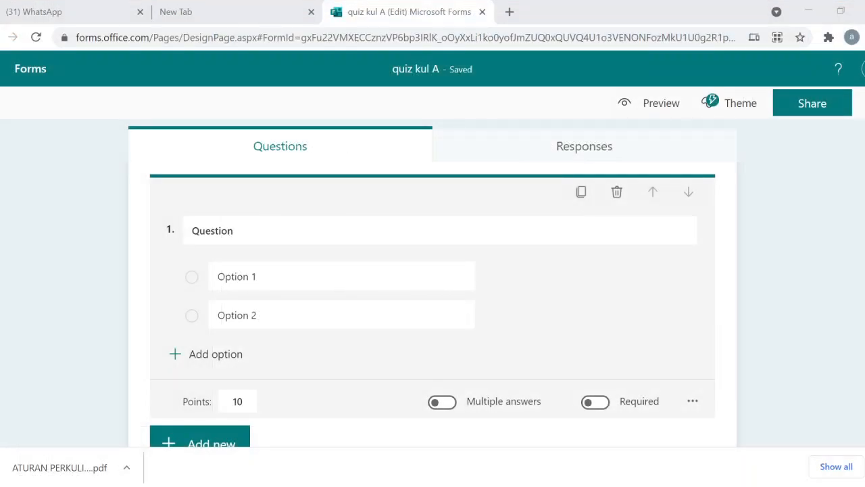
{"action": "left_click", "coordinate": [340, 234]}
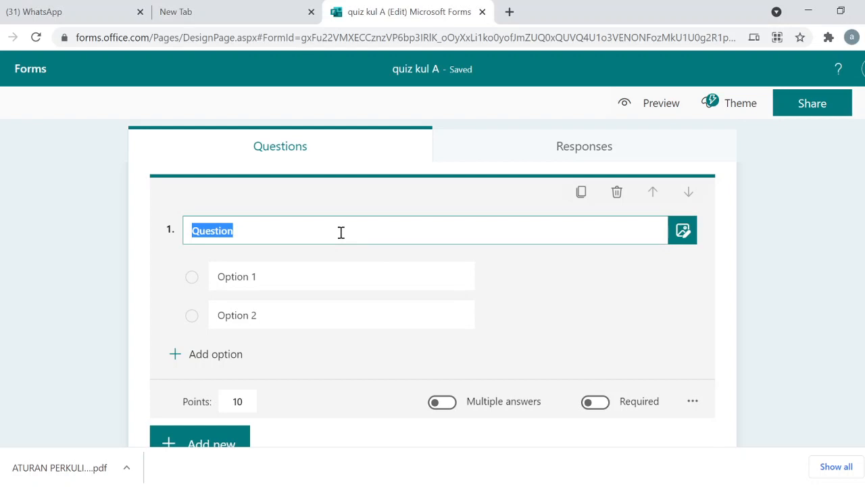
{"action": "key", "text": "ctrl+v"}
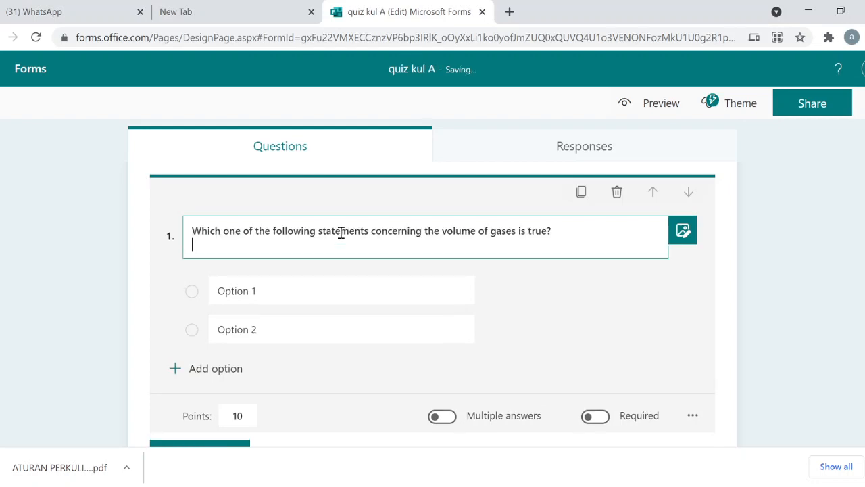
{"action": "key", "text": "BackSpace"}
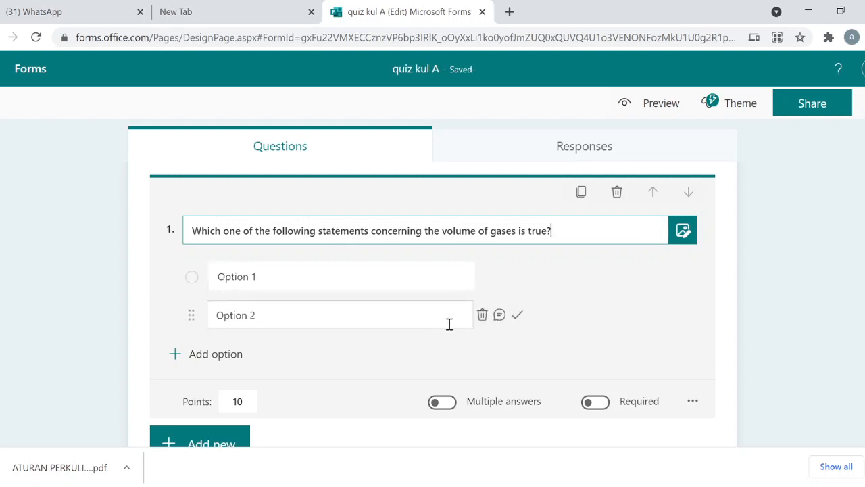
Delete Option 2 and fill question 1's answer options with answers a) to e) copied from the PowerPoint slide.
{"action": "left_click", "coordinate": [483, 317]}
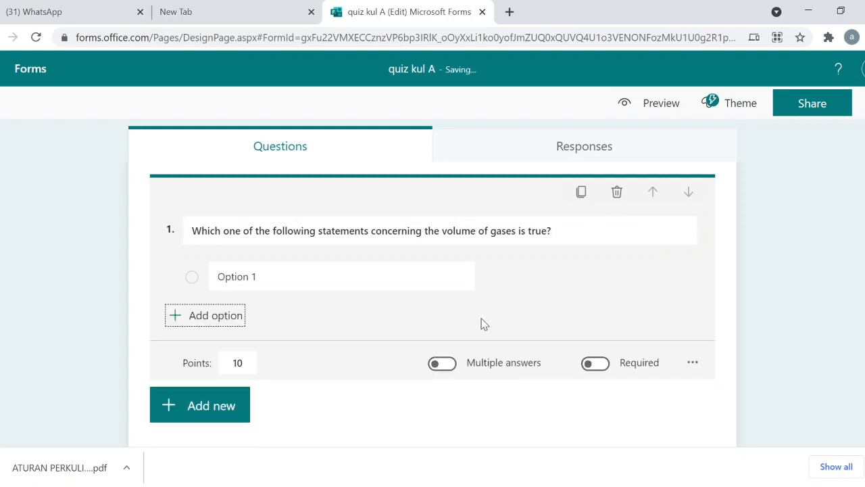
{"action": "left_click", "coordinate": [396, 485]}
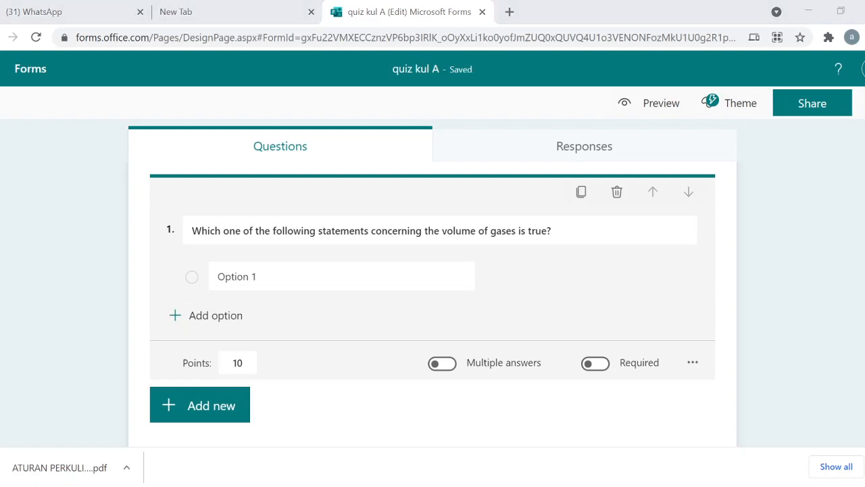
{"action": "key", "text": "alt+Tab"}
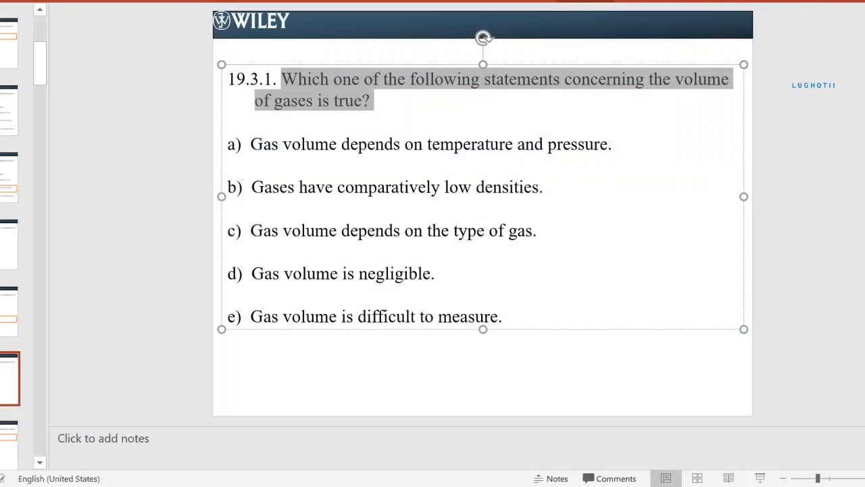
{"action": "left_click", "coordinate": [232, 145]}
{"action": "left_click_drag", "start_coordinate": [231, 145], "coordinate": [502, 313]}
{"action": "key", "text": "ctrl+c"}
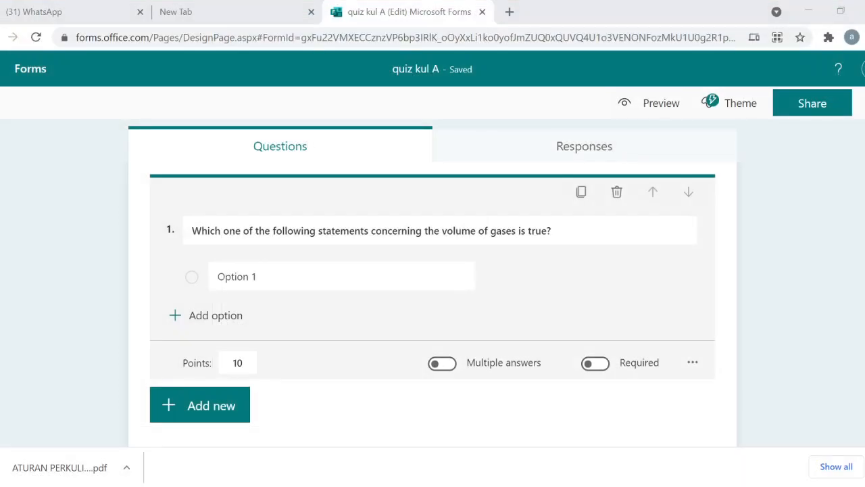
{"action": "left_click", "coordinate": [303, 276]}
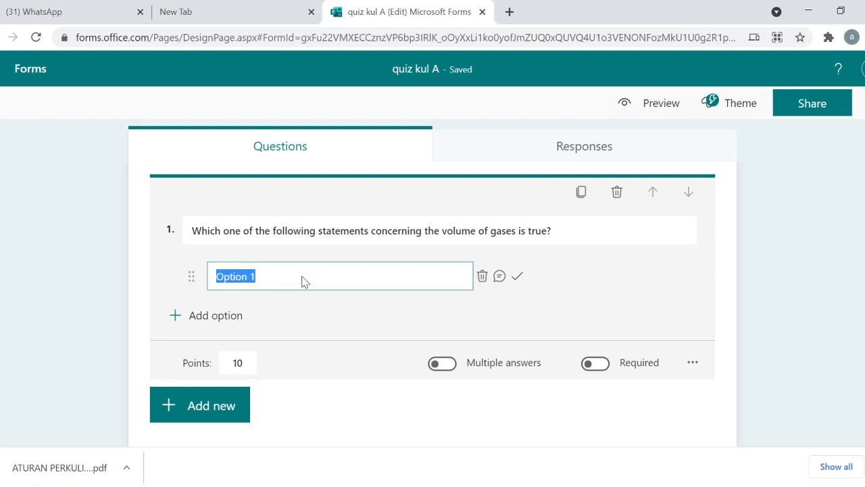
{"action": "key", "text": "ctrl+v"}
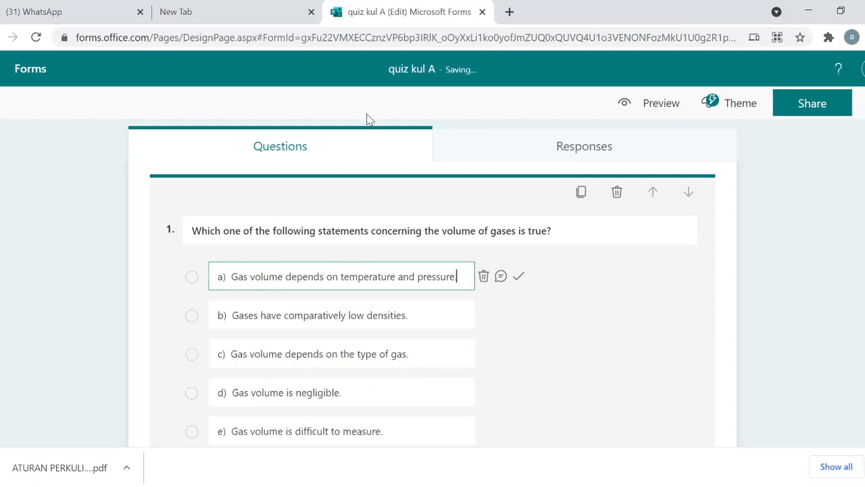
Mark option c), "Gas volume depends on the type of gas.", as the correct answer.
{"action": "scroll", "coordinate": [428, 315], "scroll_direction": "down", "scroll_amount": 2}
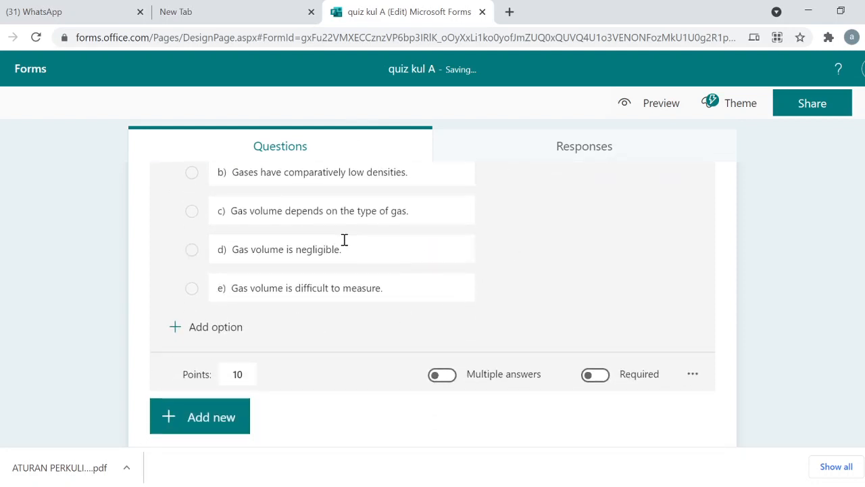
{"action": "scroll", "coordinate": [344, 239], "scroll_direction": "up", "scroll_amount": 2}
{"action": "scroll", "coordinate": [324, 267], "scroll_direction": "down", "scroll_amount": 1}
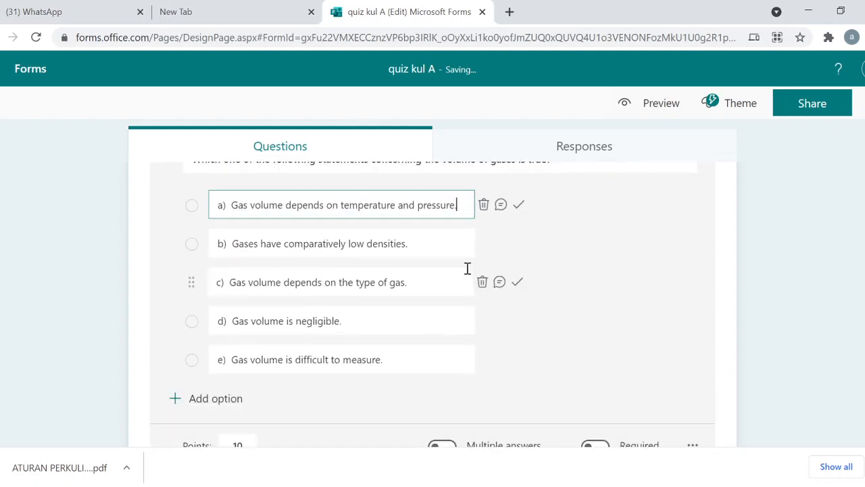
{"action": "left_click", "coordinate": [518, 282]}
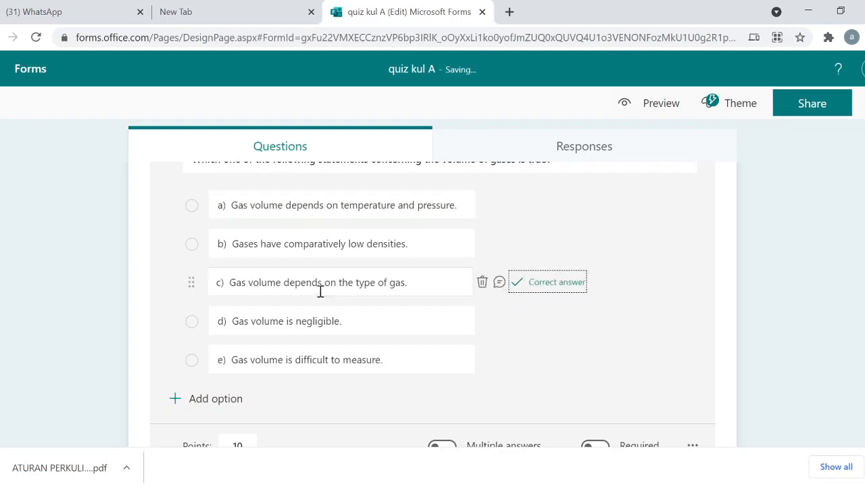
Remove the "a)" prefix from question 1's first answer option, keeping "Gas volume depends on temperature and pressure.".
{"action": "triple_click", "coordinate": [227, 284]}
{"action": "triple_click", "coordinate": [228, 235]}
{"action": "left_click", "coordinate": [233, 205]}
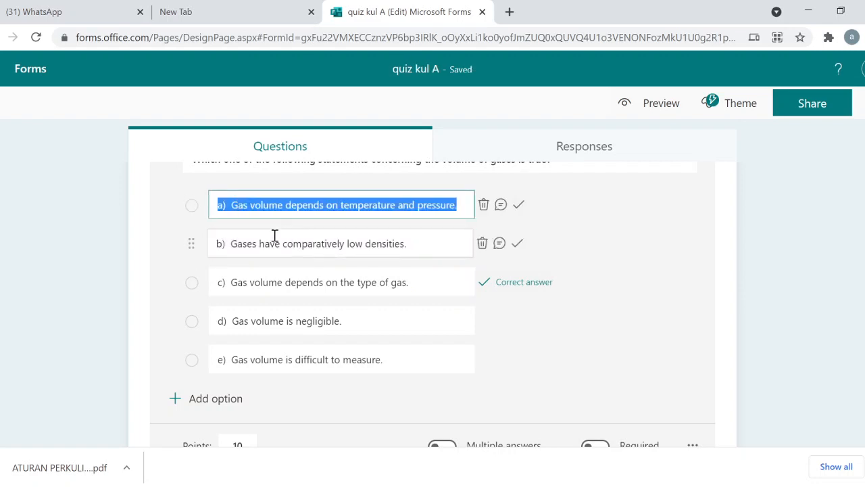
{"action": "left_click", "coordinate": [231, 205]}
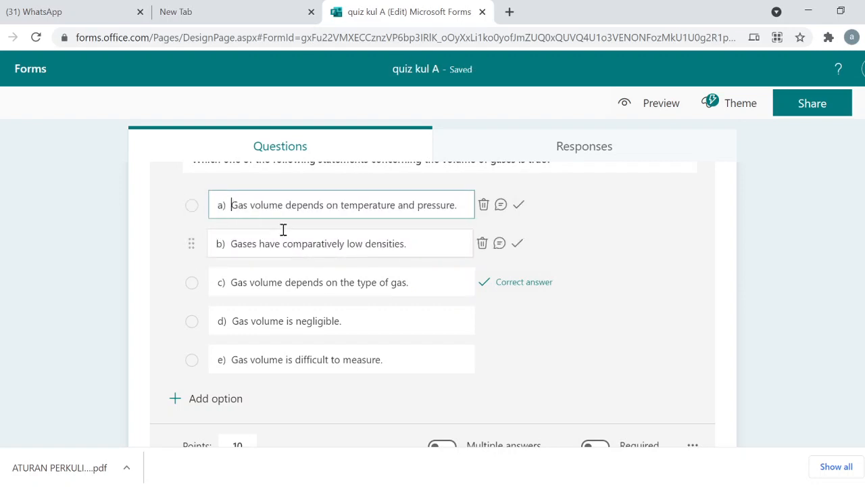
{"action": "key", "text": "BackSpace"}
{"action": "key", "text": "BackSpace"}
{"action": "key", "text": "BackSpace"}
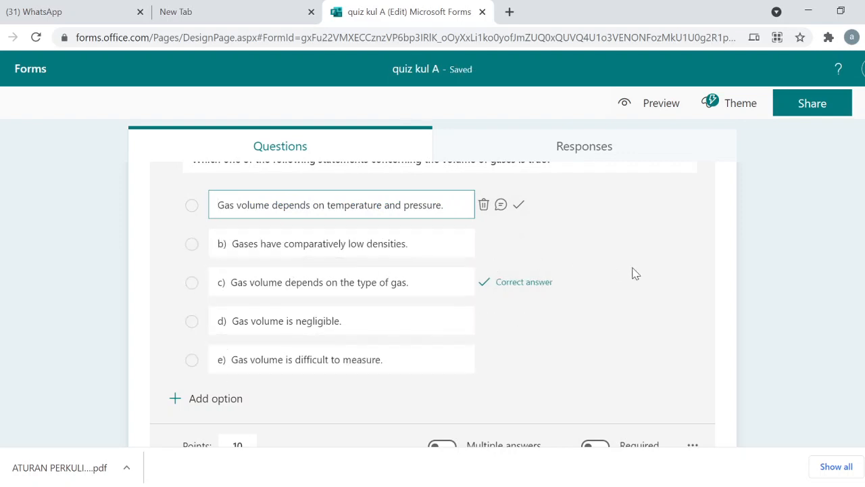
Add a new text question as question 2 below the multiple-choice question.
{"action": "scroll", "coordinate": [664, 282], "scroll_direction": "down", "scroll_amount": 2}
{"action": "scroll", "coordinate": [662, 282], "scroll_direction": "up", "scroll_amount": 2}
{"action": "scroll", "coordinate": [639, 290], "scroll_direction": "down", "scroll_amount": 2}
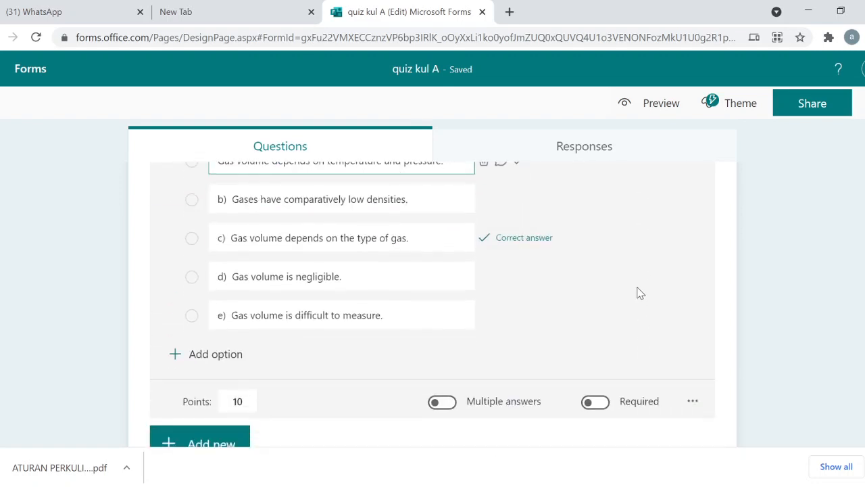
{"action": "scroll", "coordinate": [640, 292], "scroll_direction": "up", "scroll_amount": 3}
{"action": "scroll", "coordinate": [639, 292], "scroll_direction": "down", "scroll_amount": 3}
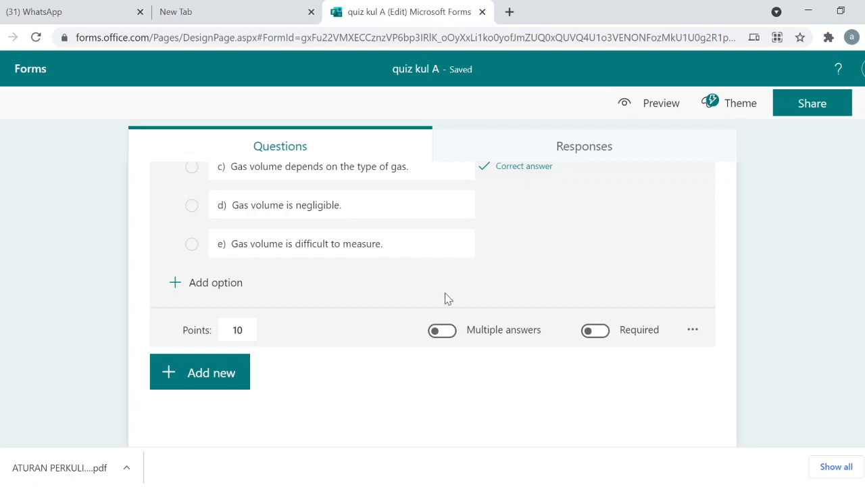
{"action": "scroll", "coordinate": [435, 304], "scroll_direction": "up", "scroll_amount": 3}
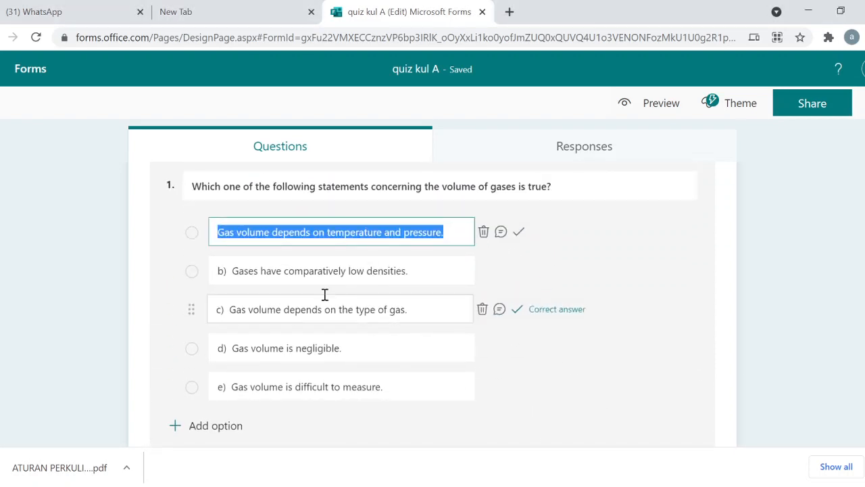
{"action": "scroll", "coordinate": [445, 304], "scroll_direction": "down", "scroll_amount": 3}
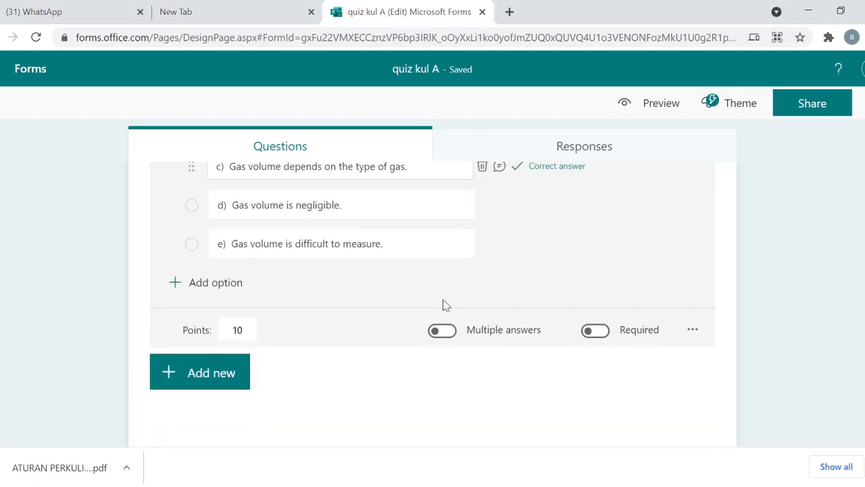
{"action": "left_click", "coordinate": [226, 382]}
{"action": "left_click", "coordinate": [334, 380]}
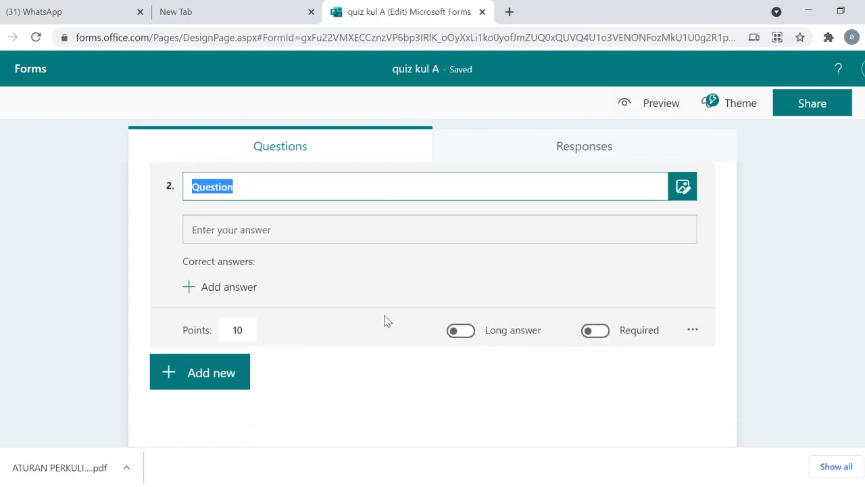
Copy question 1's wording and paste it as the wording of question 2.
{"action": "scroll", "coordinate": [277, 281], "scroll_direction": "up", "scroll_amount": 5}
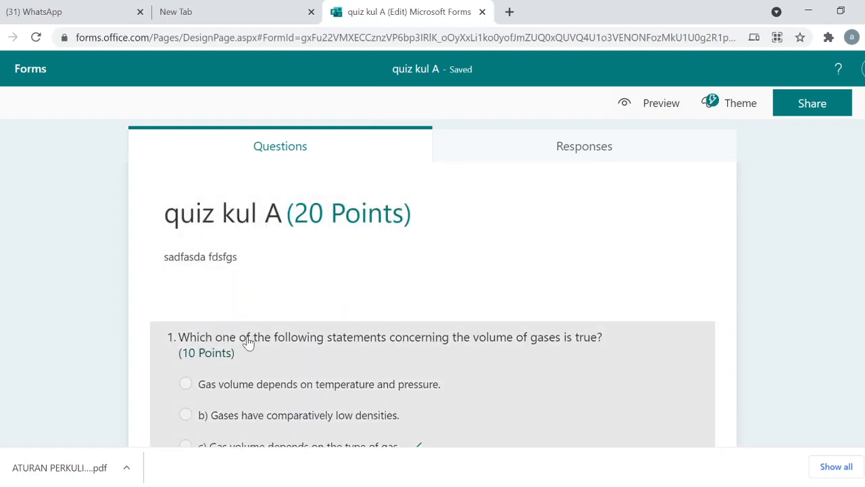
{"action": "left_click", "coordinate": [248, 342]}
{"action": "key", "text": "ctrl+c"}
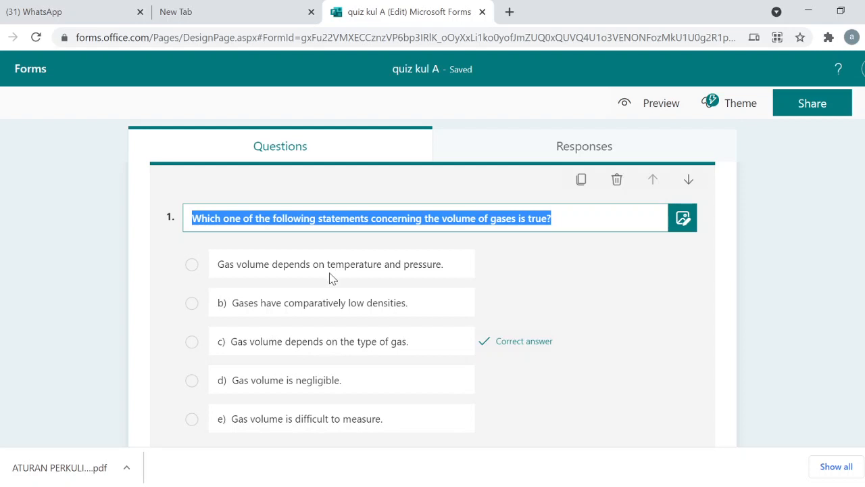
{"action": "scroll", "coordinate": [264, 298], "scroll_direction": "down", "scroll_amount": 3}
{"action": "scroll", "coordinate": [262, 295], "scroll_direction": "down", "scroll_amount": 1}
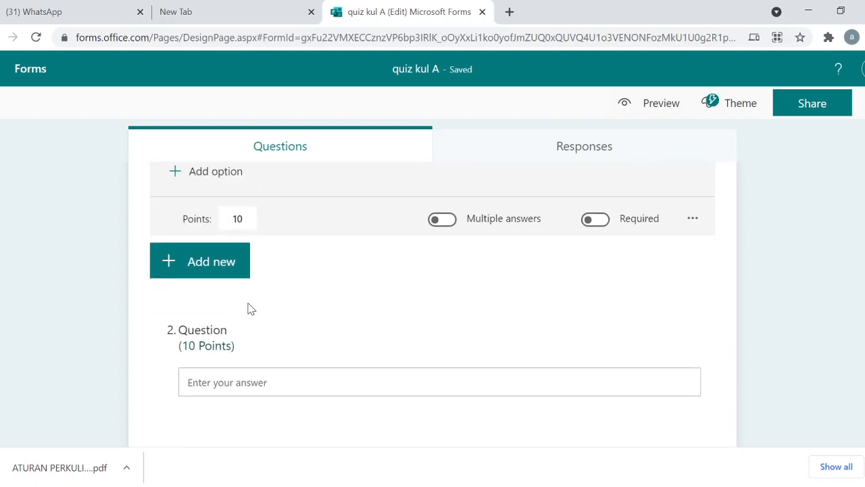
{"action": "left_click", "coordinate": [228, 332]}
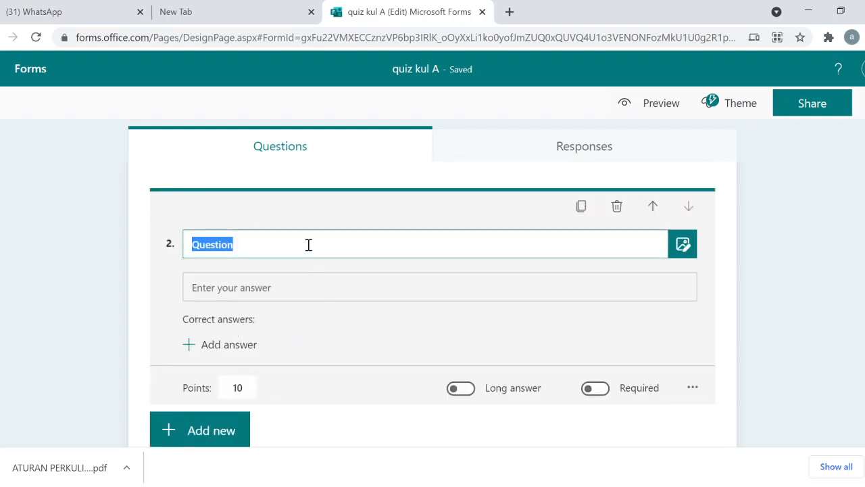
{"action": "key", "text": "ctrl+v"}
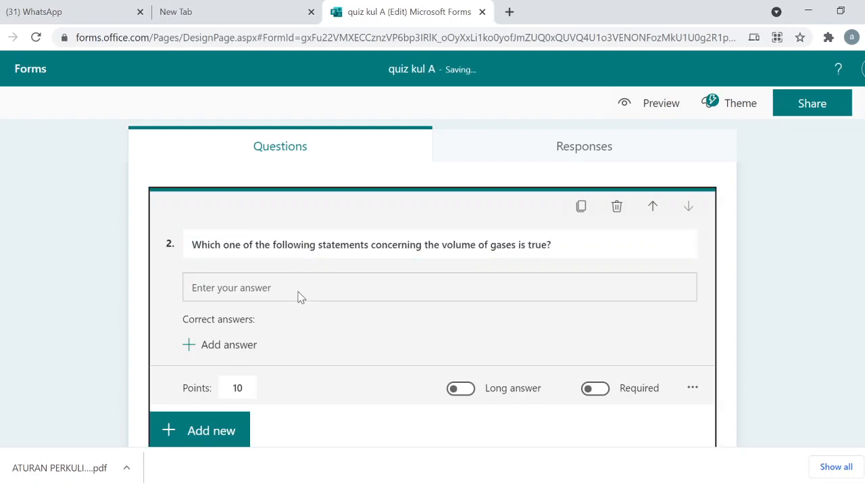
Insert an uploaded image of the wire loop being pulled out of a magnetic field into question 2.
{"action": "triple_click", "coordinate": [443, 247]}
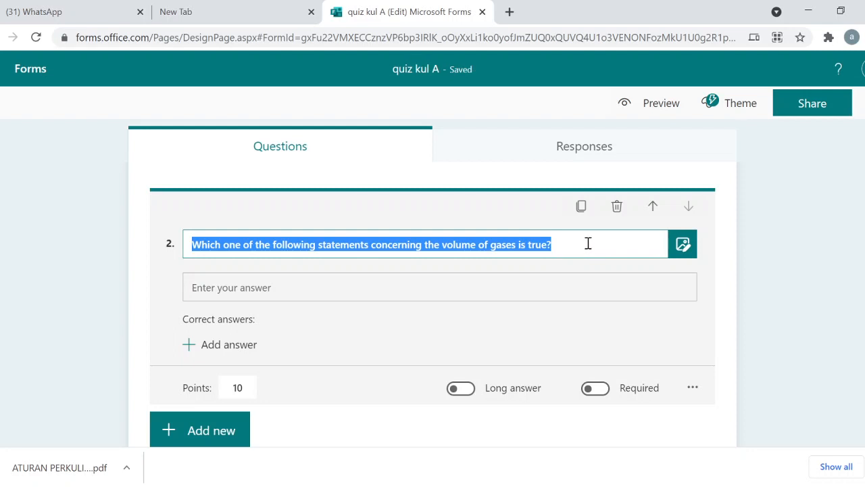
{"action": "left_click", "coordinate": [684, 249]}
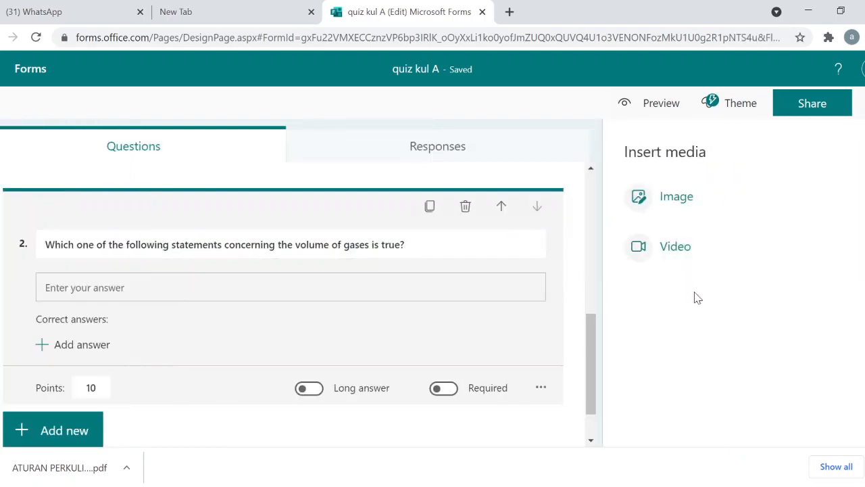
{"action": "left_click", "coordinate": [707, 209]}
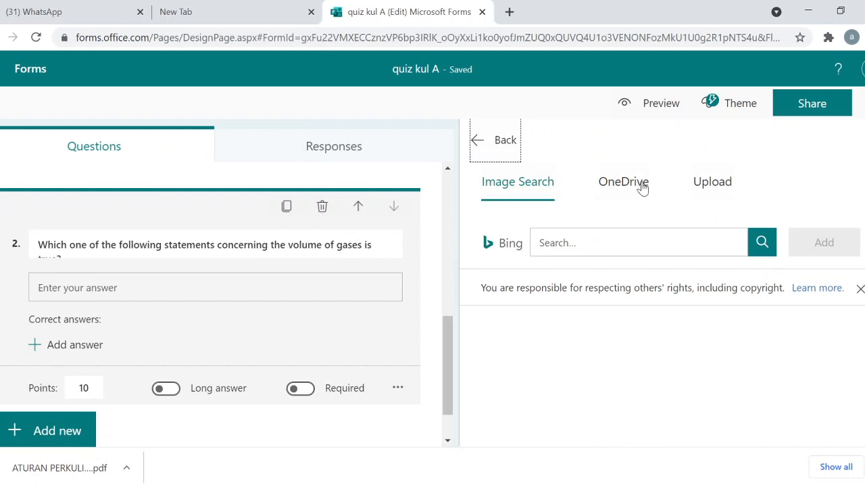
{"action": "left_click", "coordinate": [699, 195]}
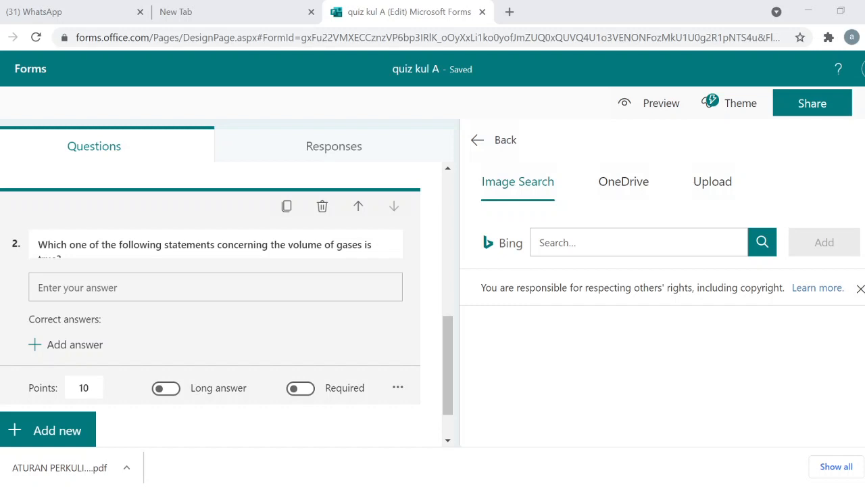
{"action": "left_click", "coordinate": [334, 319]}
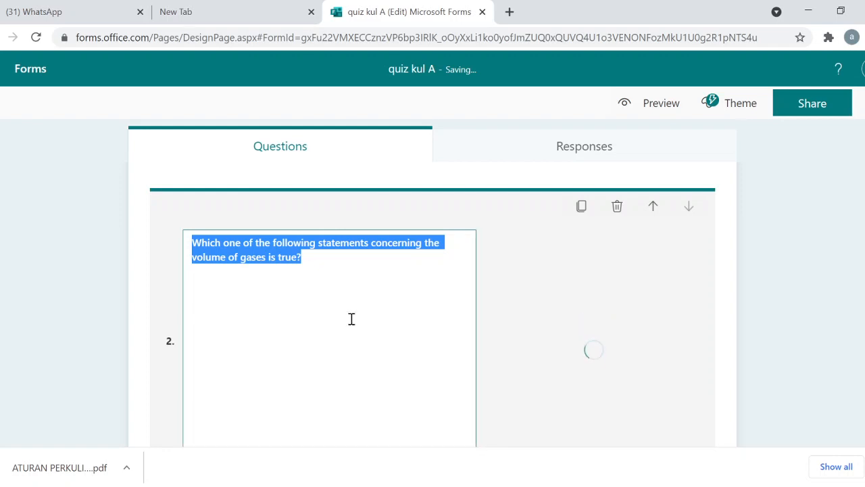
{"action": "scroll", "coordinate": [361, 319], "scroll_direction": "down", "scroll_amount": 2}
{"action": "scroll", "coordinate": [477, 319], "scroll_direction": "up", "scroll_amount": 2}
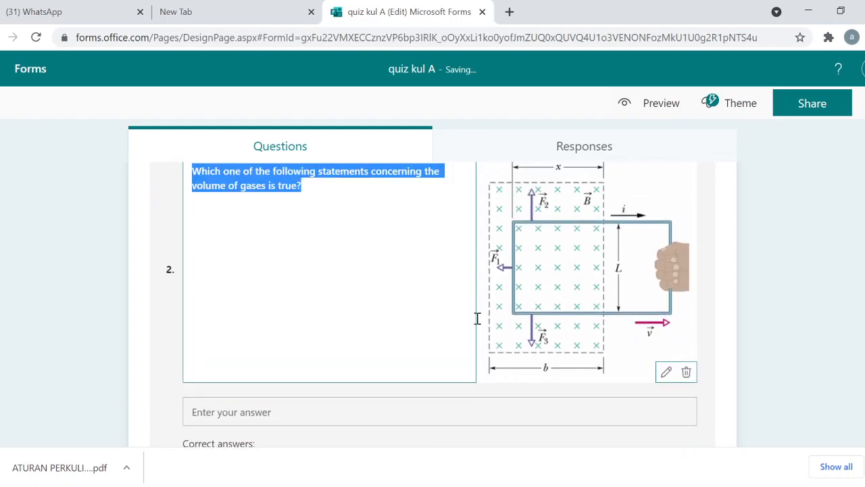
Turn on the long answer option for question 2.
{"action": "scroll", "coordinate": [500, 323], "scroll_direction": "down", "scroll_amount": 4}
{"action": "scroll", "coordinate": [502, 323], "scroll_direction": "up", "scroll_amount": 1}
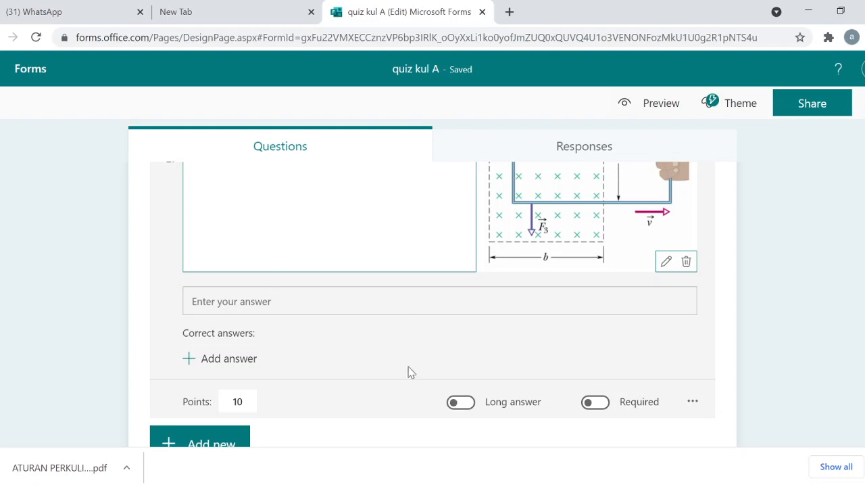
{"action": "left_click", "coordinate": [693, 404]}
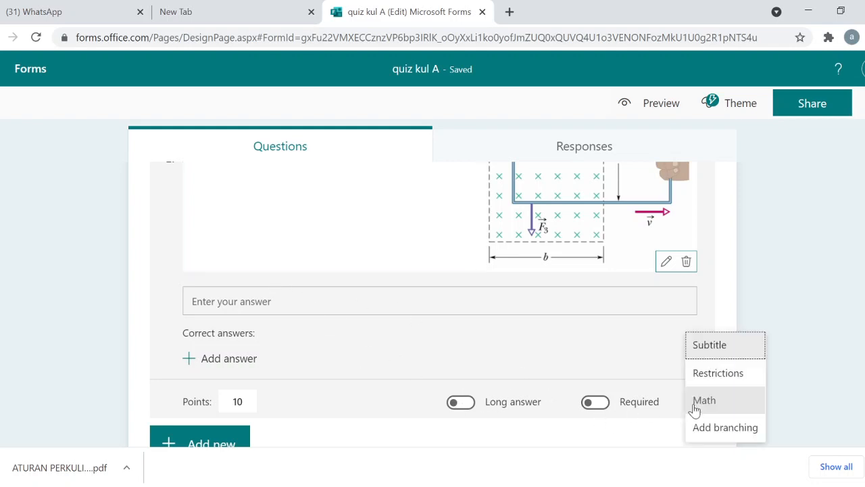
{"action": "left_click", "coordinate": [647, 387]}
{"action": "left_click", "coordinate": [472, 407]}
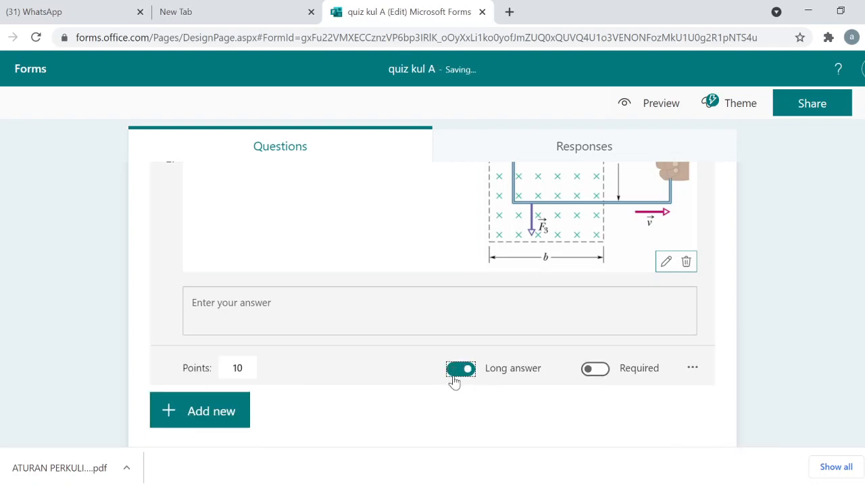
{"action": "left_click", "coordinate": [453, 372]}
{"action": "scroll", "coordinate": [459, 379], "scroll_direction": "up", "scroll_amount": 1}
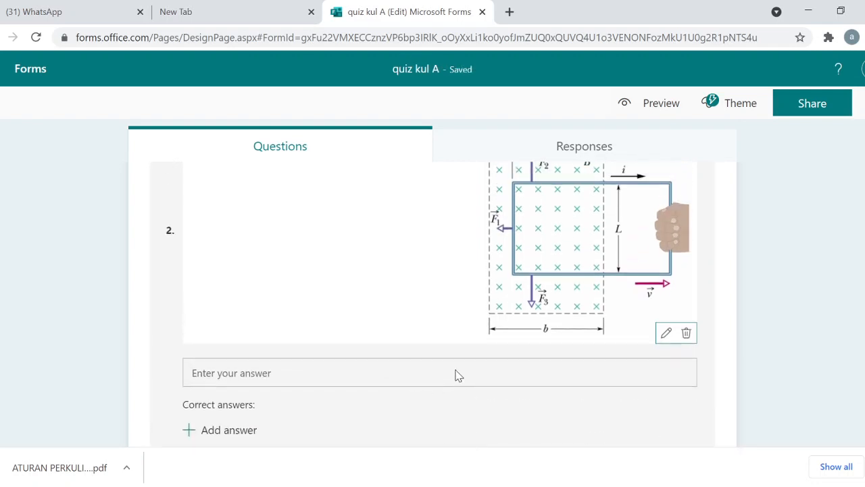
{"action": "scroll", "coordinate": [457, 377], "scroll_direction": "down", "scroll_amount": 2}
{"action": "left_click", "coordinate": [466, 332]}
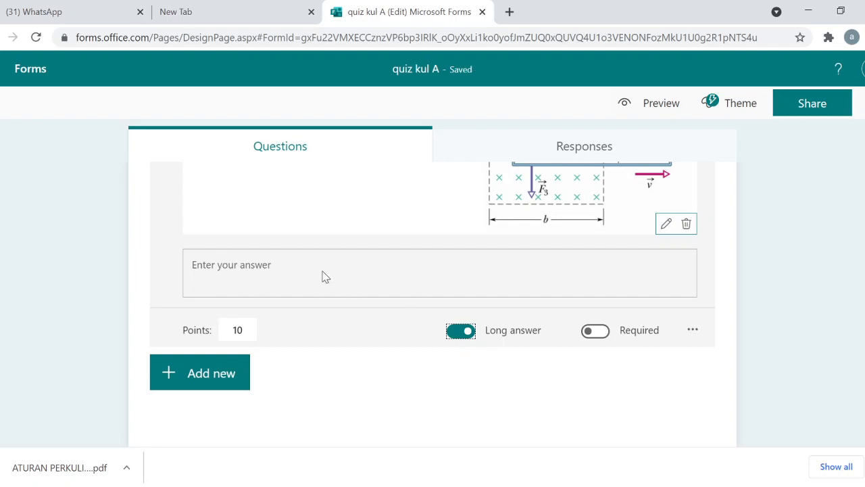
{"action": "left_click", "coordinate": [462, 333]}
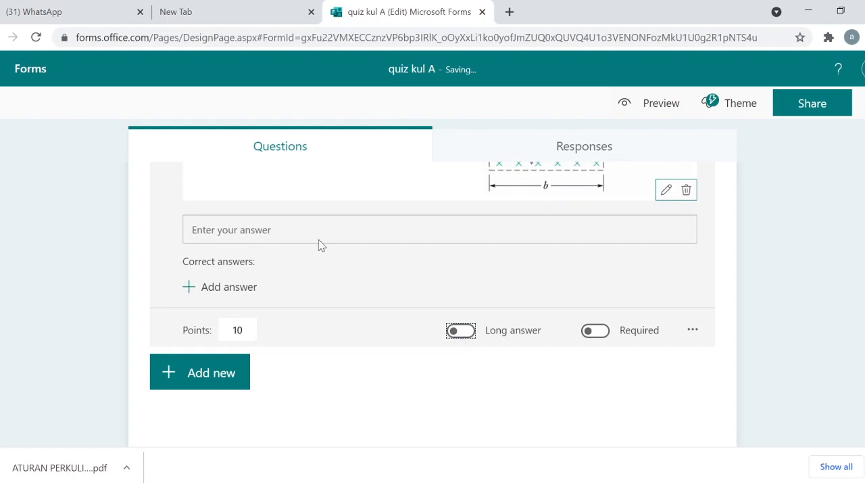
{"action": "left_click", "coordinate": [462, 332]}
Review questions 1 and 2 in the quiz editor, including their answer fields and the inserted image.
{"action": "scroll", "coordinate": [382, 309], "scroll_direction": "up", "scroll_amount": 2}
{"action": "scroll", "coordinate": [383, 309], "scroll_direction": "up", "scroll_amount": 5}
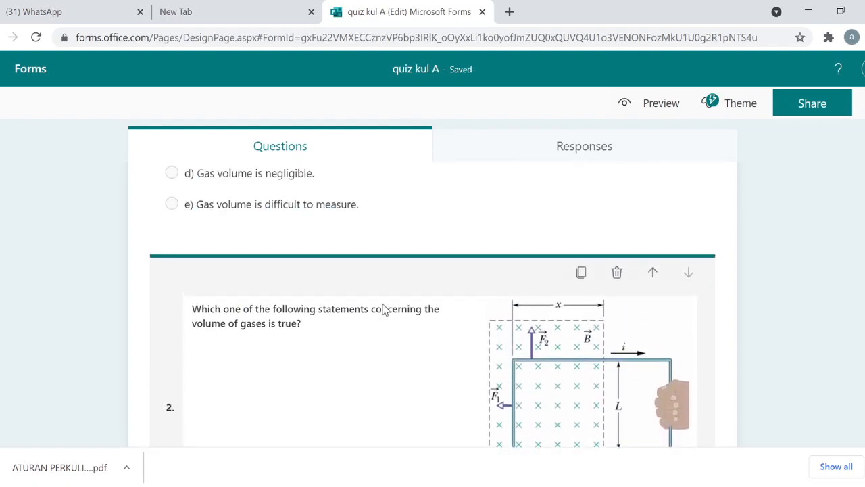
{"action": "scroll", "coordinate": [382, 309], "scroll_direction": "down", "scroll_amount": 7}
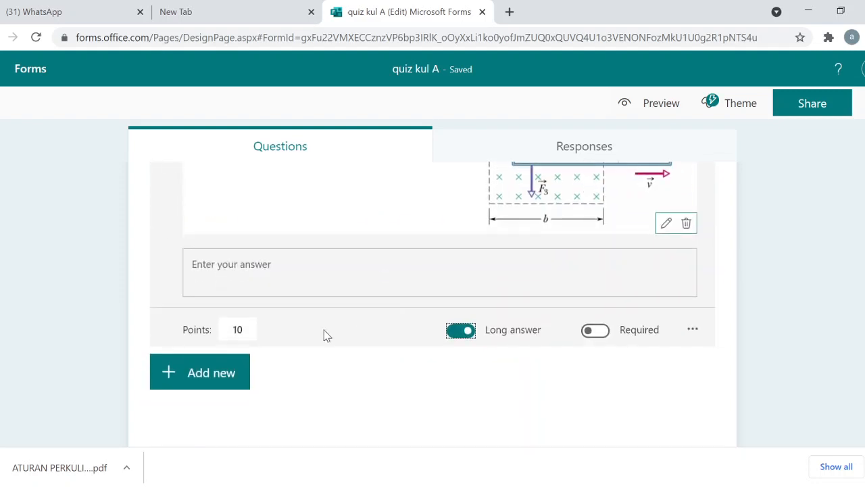
{"action": "left_click", "coordinate": [335, 370]}
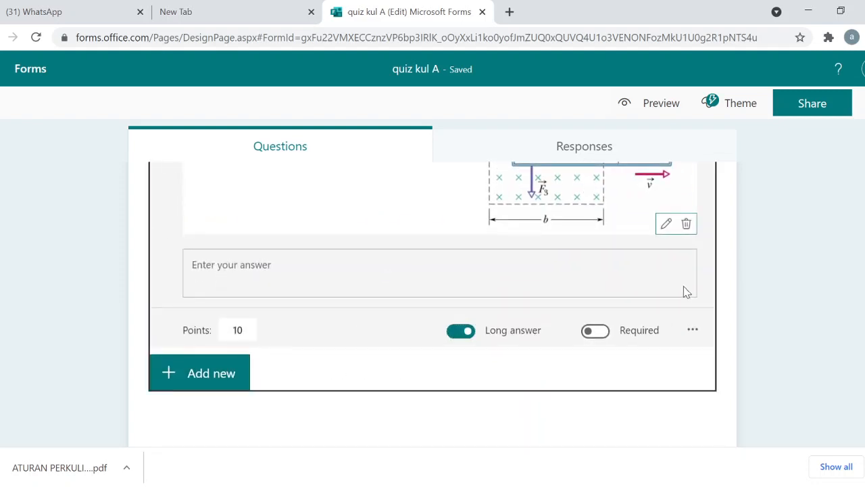
{"action": "scroll", "coordinate": [740, 273], "scroll_direction": "up", "scroll_amount": 7}
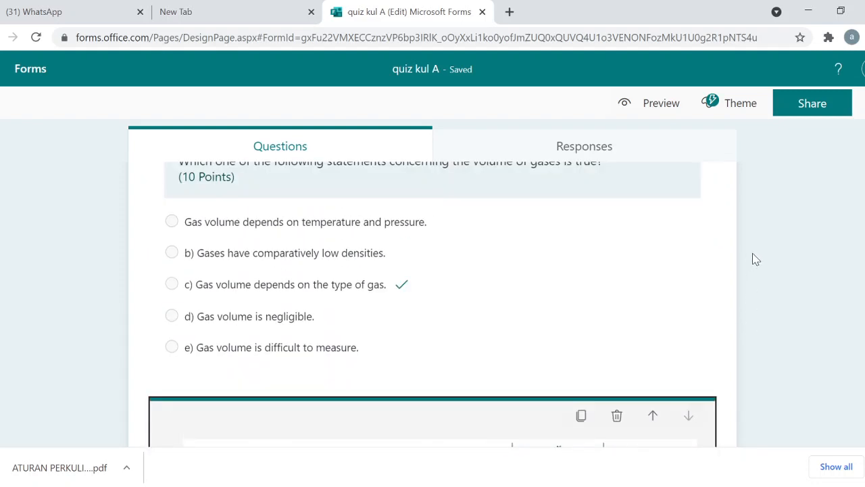
{"action": "scroll", "coordinate": [753, 256], "scroll_direction": "up", "scroll_amount": 3}
{"action": "scroll", "coordinate": [701, 268], "scroll_direction": "down", "scroll_amount": 6}
{"action": "scroll", "coordinate": [701, 268], "scroll_direction": "down", "scroll_amount": 3}
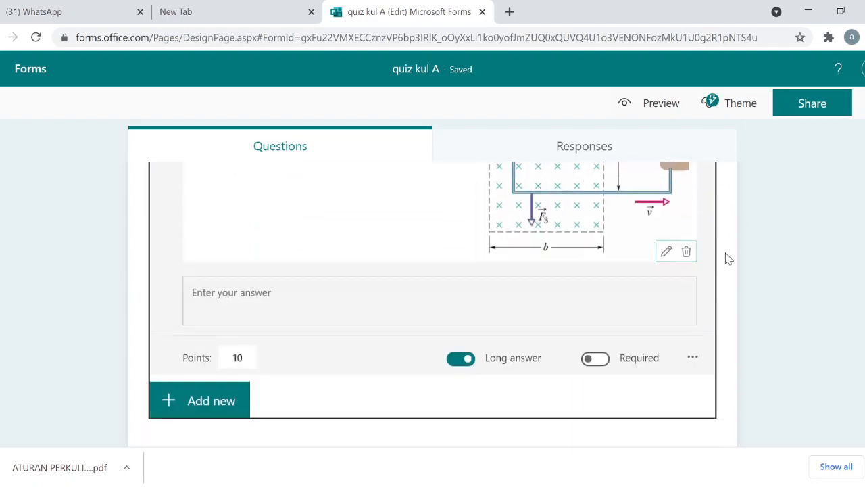
{"action": "scroll", "coordinate": [724, 257], "scroll_direction": "up", "scroll_amount": 6}
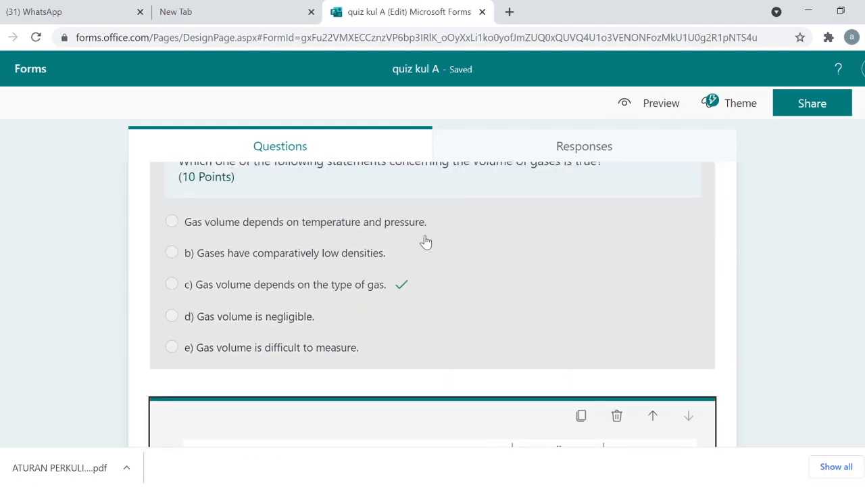
{"action": "scroll", "coordinate": [284, 318], "scroll_direction": "down", "scroll_amount": 3}
{"action": "scroll", "coordinate": [605, 230], "scroll_direction": "up", "scroll_amount": 3}
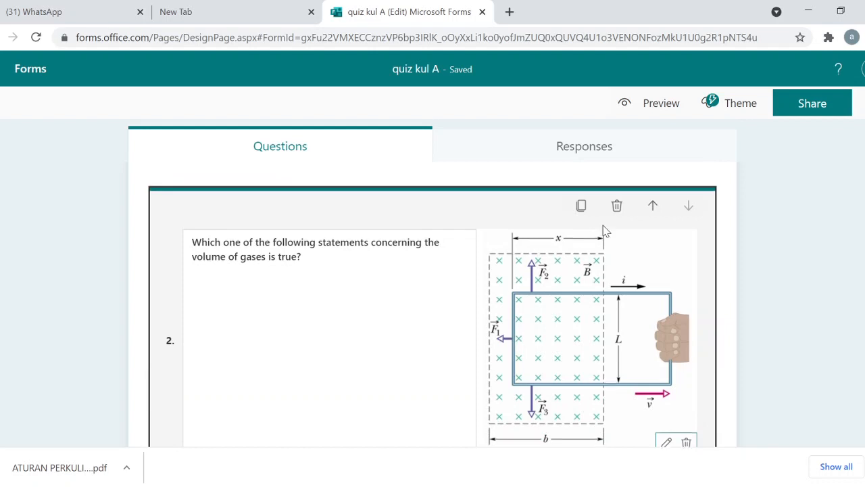
Preview the quiz, choose answer c) "Gas volume depends on the type of gas." for question 1, and view question 2.
{"action": "left_click", "coordinate": [660, 109]}
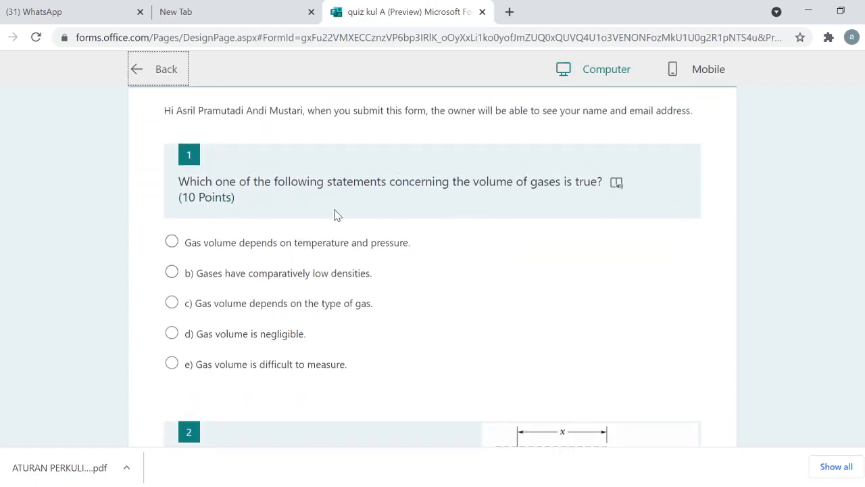
{"action": "left_click", "coordinate": [177, 303]}
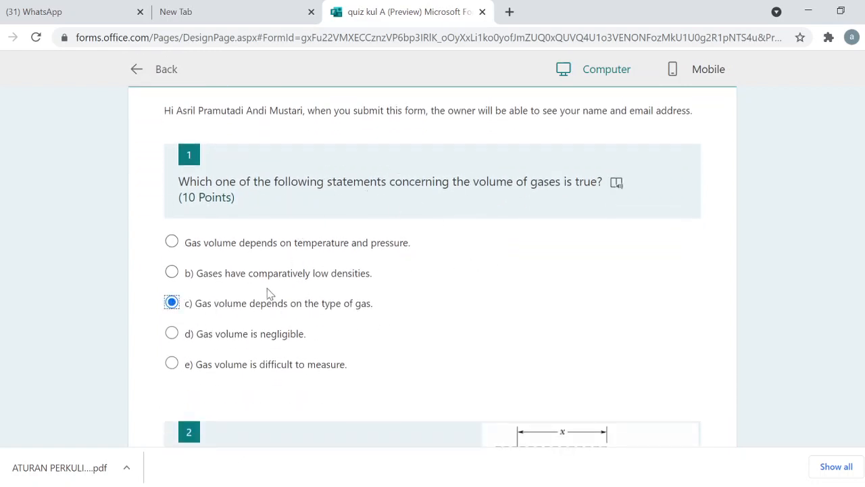
{"action": "scroll", "coordinate": [414, 292], "scroll_direction": "down", "scroll_amount": 4}
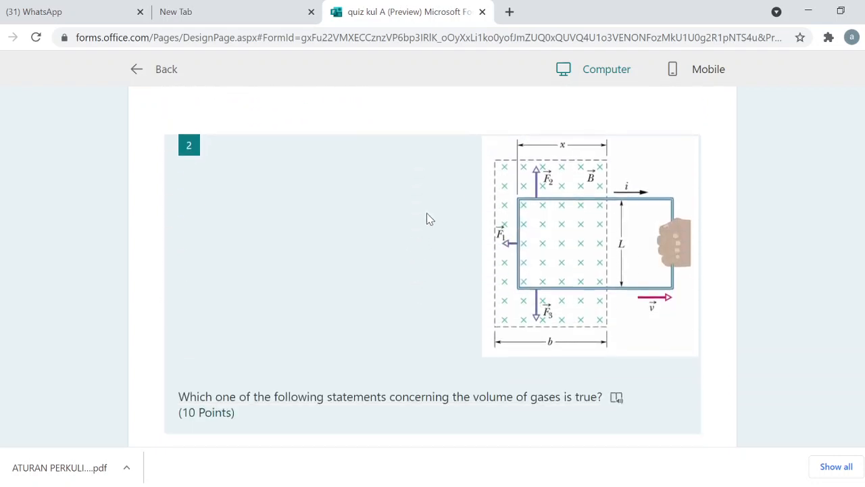
Answer question 2 in the quiz preview with the sample text "fdjhlkg kj;j'poj'[oj" and submit the response.
{"action": "scroll", "coordinate": [493, 209], "scroll_direction": "down", "scroll_amount": 2}
{"action": "left_click", "coordinate": [293, 337]}
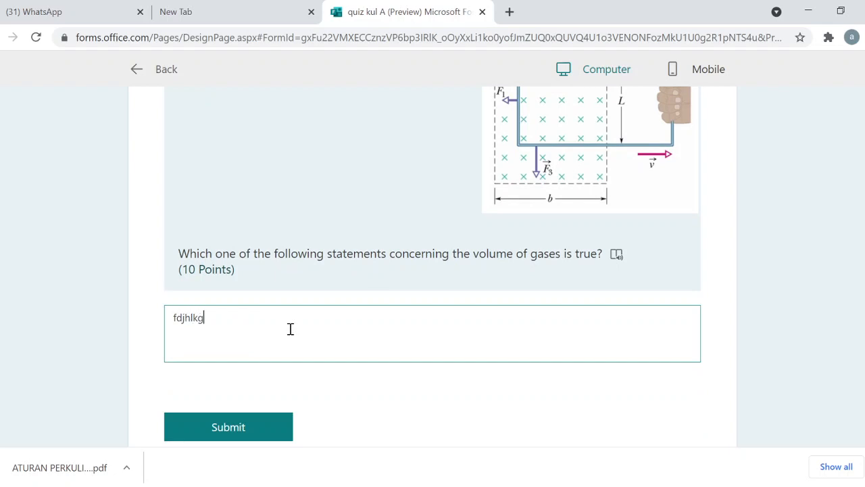
{"action": "type", "text": "oj'[oj"}
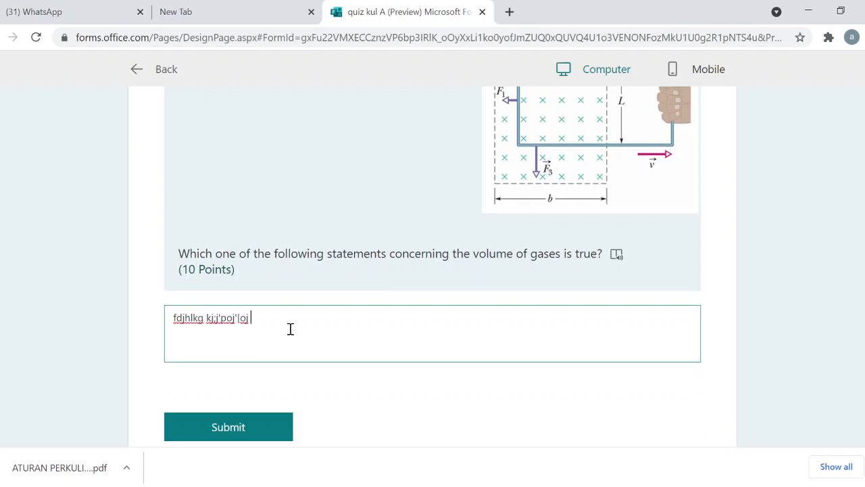
{"action": "scroll", "coordinate": [151, 280], "scroll_direction": "down", "scroll_amount": 1}
{"action": "left_click", "coordinate": [228, 355]}
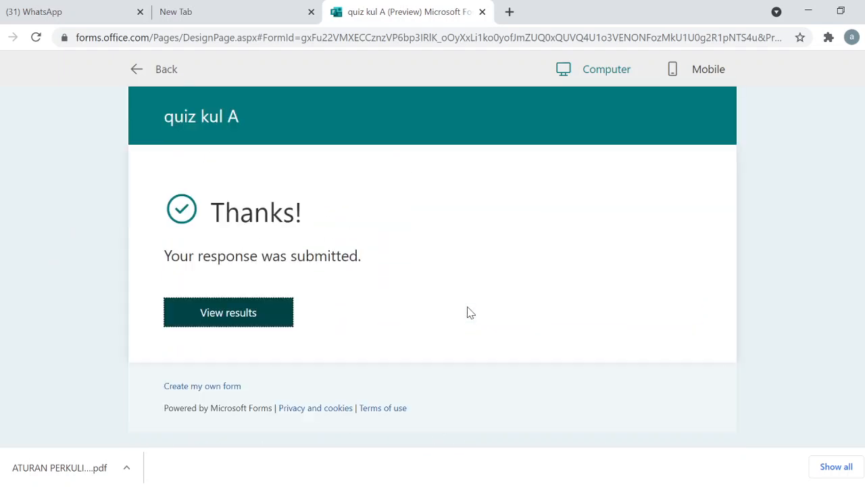
Return from the preview to the quiz editor and review questions 1 and 2 with their answer options.
{"action": "left_click", "coordinate": [135, 75]}
{"action": "scroll", "coordinate": [548, 259], "scroll_direction": "down", "scroll_amount": 7}
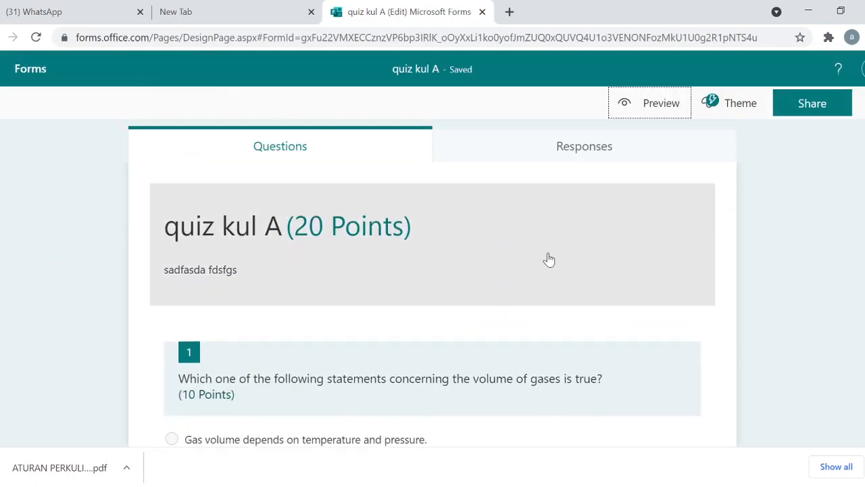
{"action": "scroll", "coordinate": [467, 246], "scroll_direction": "down", "scroll_amount": 3}
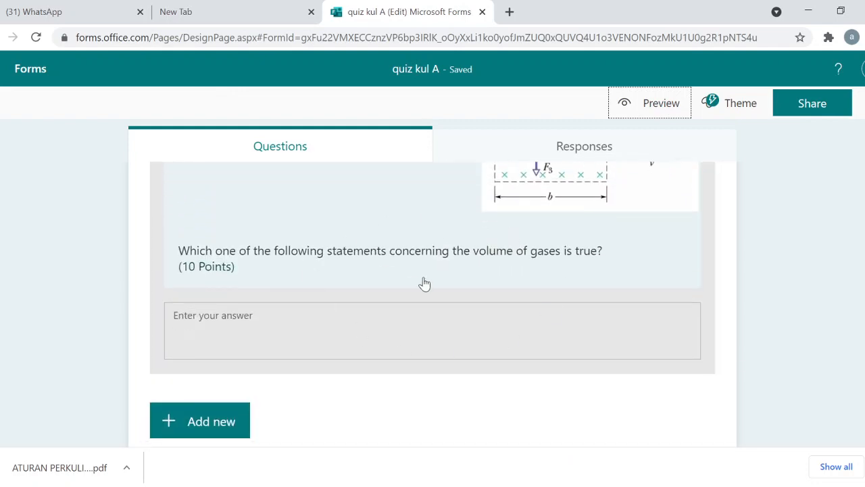
{"action": "scroll", "coordinate": [446, 308], "scroll_direction": "up", "scroll_amount": 6}
{"action": "scroll", "coordinate": [539, 215], "scroll_direction": "down", "scroll_amount": 3}
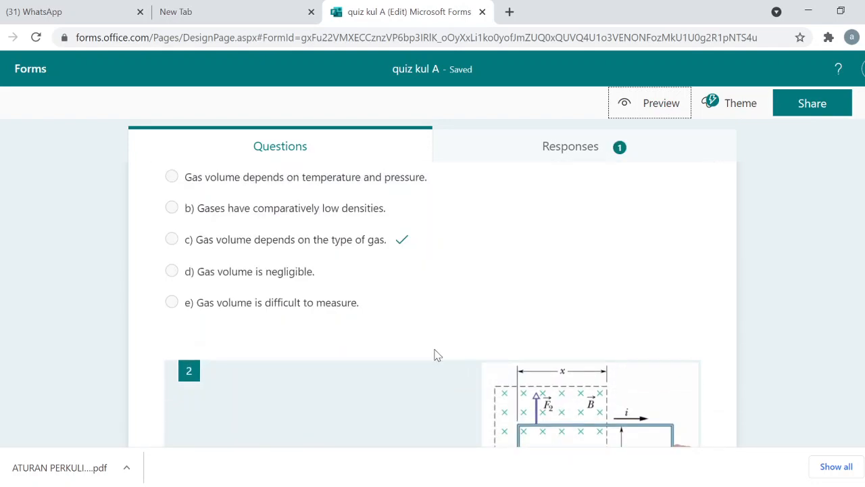
{"action": "scroll", "coordinate": [469, 294], "scroll_direction": "up", "scroll_amount": 6}
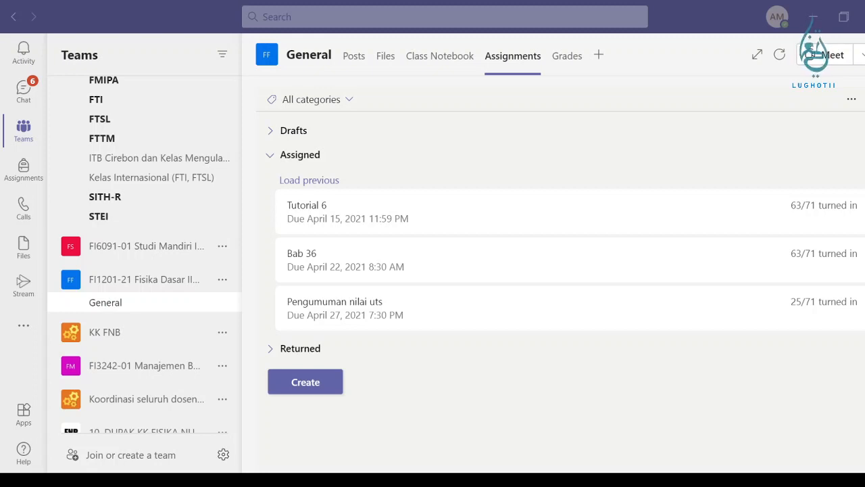
Switch to Teams and create a quiz assignment in the class from the existing form "quiz kul A".
{"action": "left_click", "coordinate": [319, 394]}
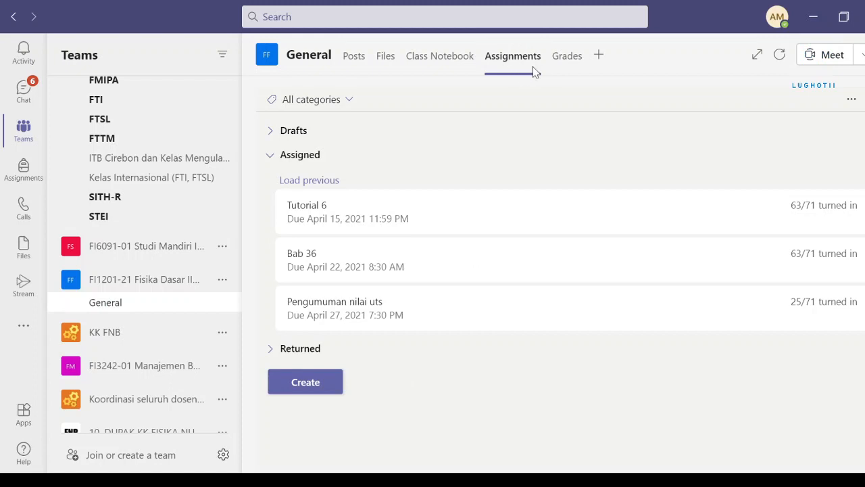
{"action": "left_click", "coordinate": [317, 389]}
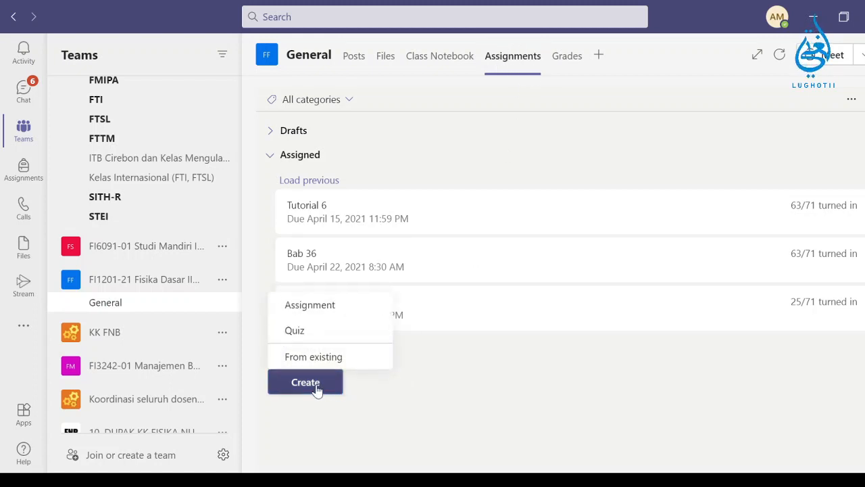
{"action": "left_click", "coordinate": [295, 331]}
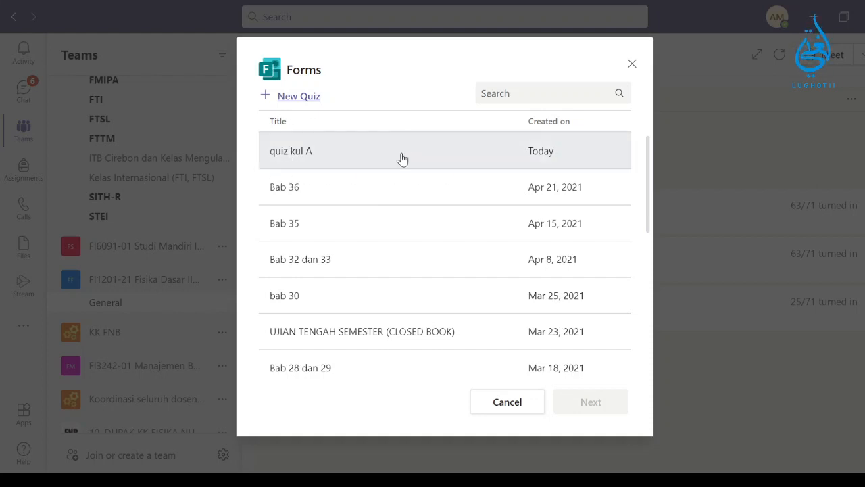
{"action": "left_click", "coordinate": [289, 157]}
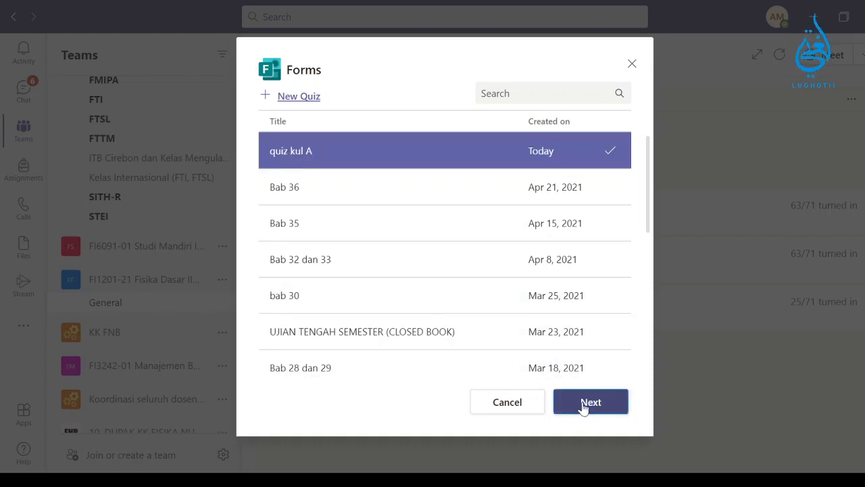
{"action": "left_click", "coordinate": [605, 399]}
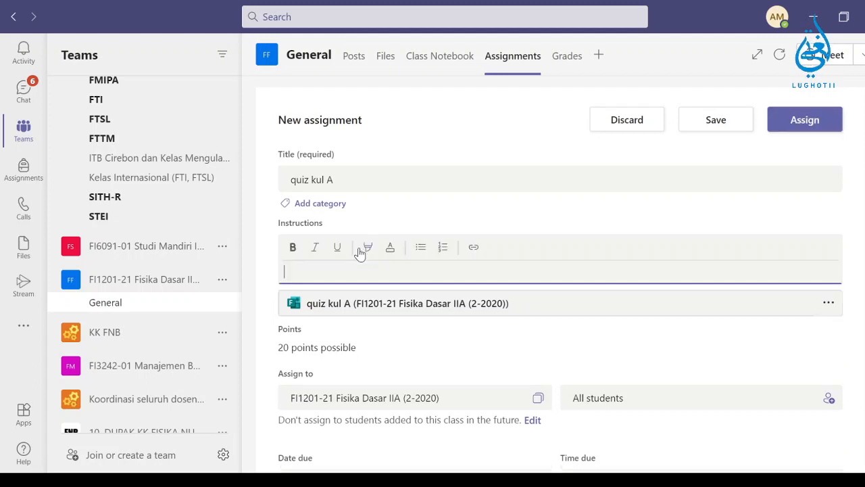
Schedule the assignment to be assigned in the future, with post date Fri, May 7, 2021 and post time 7:30 AM.
{"action": "left_click", "coordinate": [363, 251]}
{"action": "scroll", "coordinate": [544, 278], "scroll_direction": "down", "scroll_amount": 3}
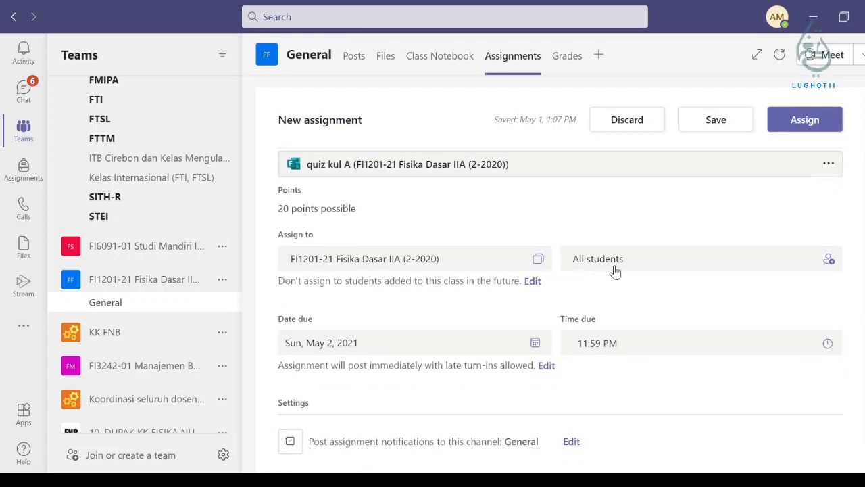
{"action": "scroll", "coordinate": [541, 310], "scroll_direction": "down", "scroll_amount": 1}
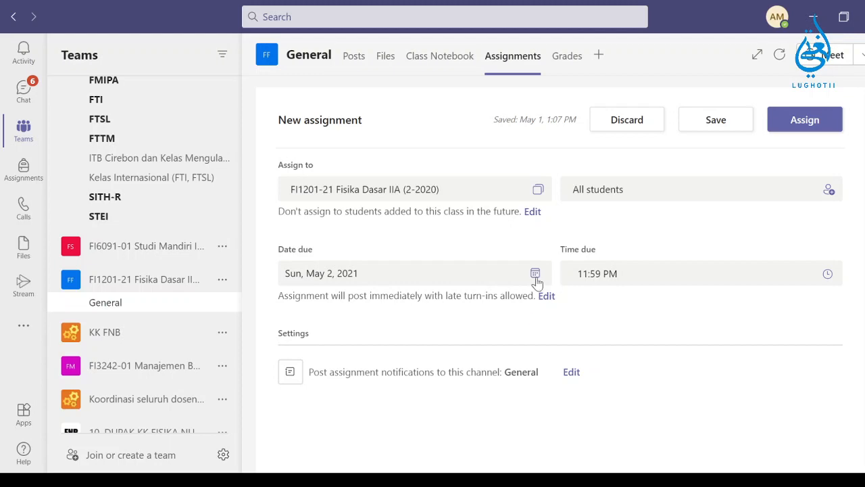
{"action": "left_click", "coordinate": [546, 295]}
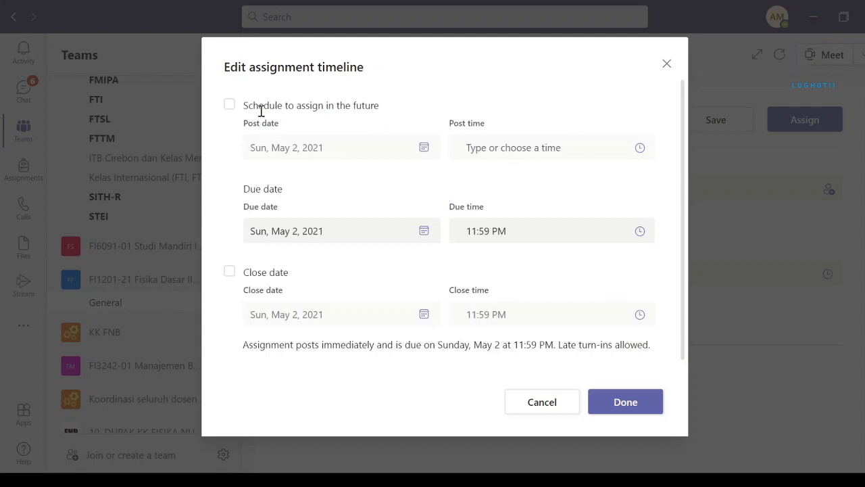
{"action": "left_click", "coordinate": [230, 107]}
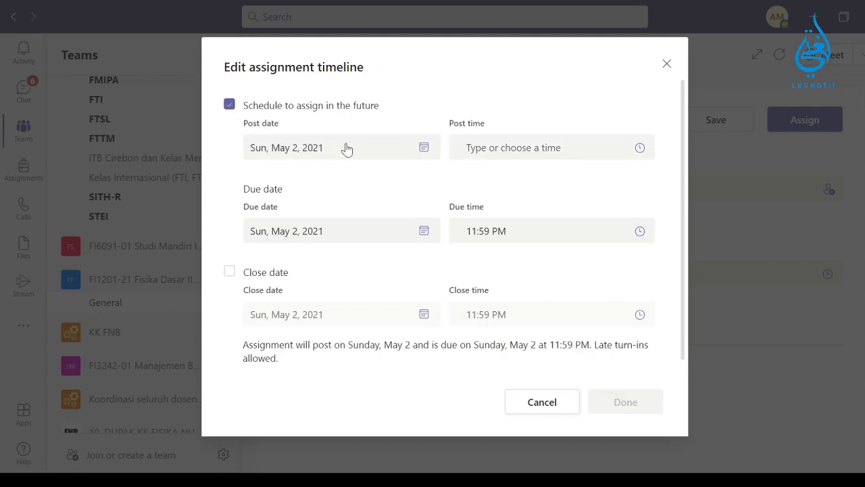
{"action": "left_click", "coordinate": [426, 151]}
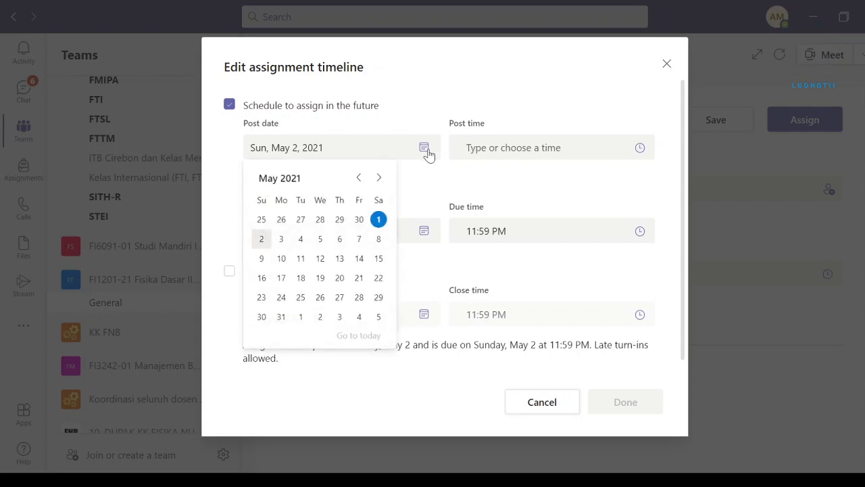
{"action": "left_click", "coordinate": [358, 240]}
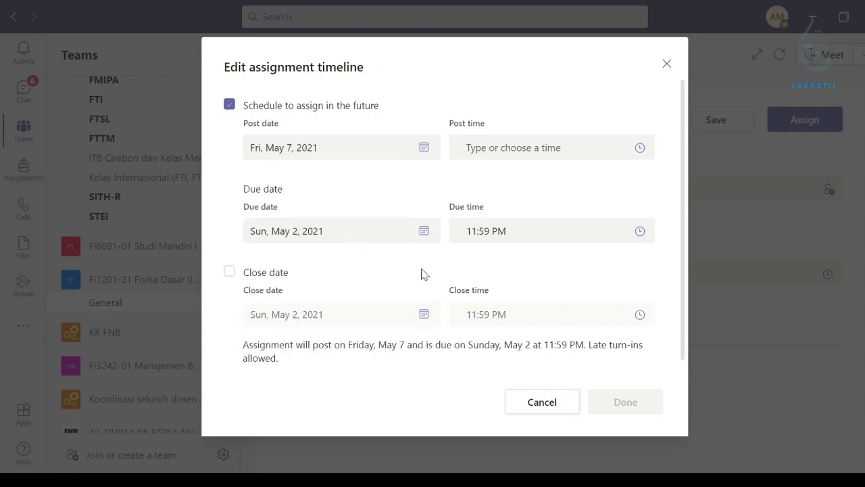
{"action": "left_click", "coordinate": [521, 153]}
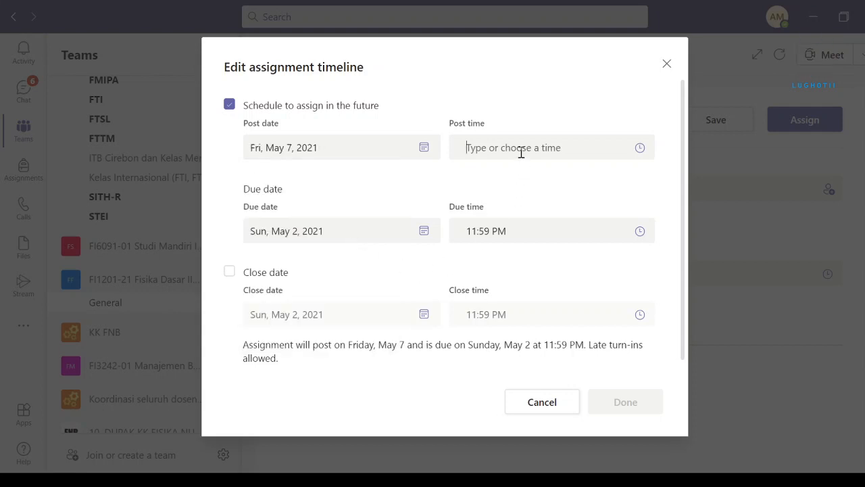
{"action": "left_click", "coordinate": [640, 155]}
{"action": "scroll", "coordinate": [321, 263], "scroll_direction": "down", "scroll_amount": 3}
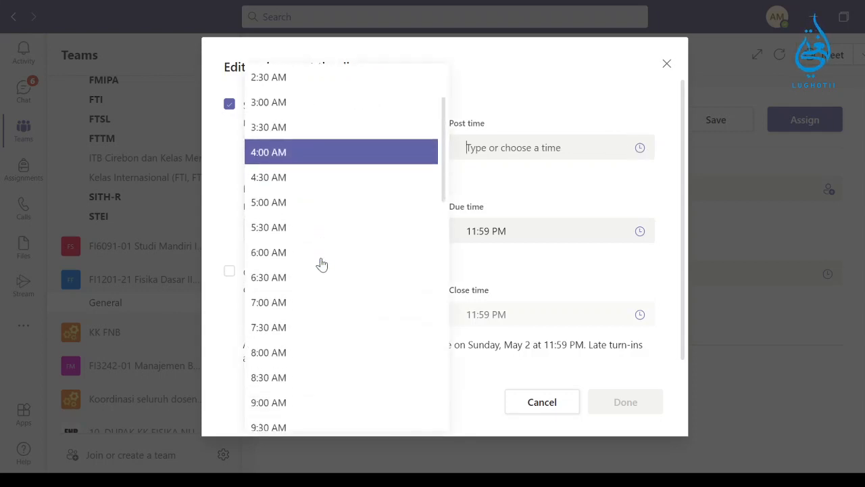
{"action": "left_click", "coordinate": [322, 294]}
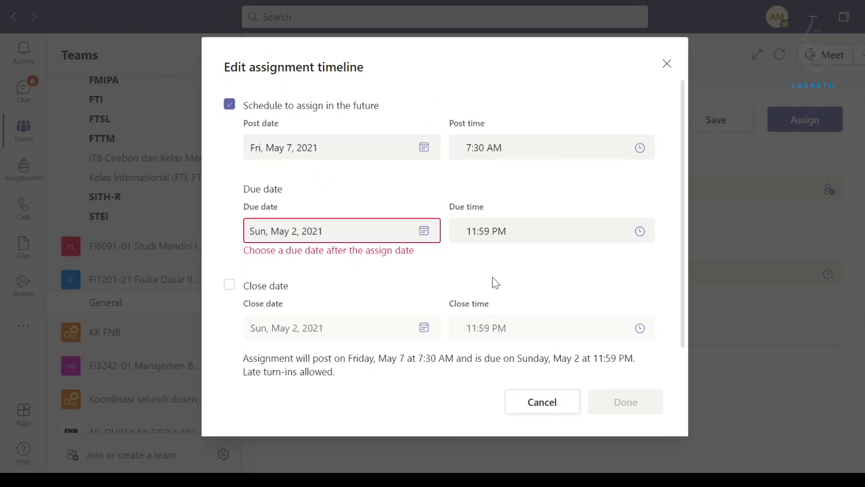
Set the assignment's due date to Fri, May 7, 2021 and due time to 10:00 AM, and confirm the timeline.
{"action": "left_click", "coordinate": [423, 231]}
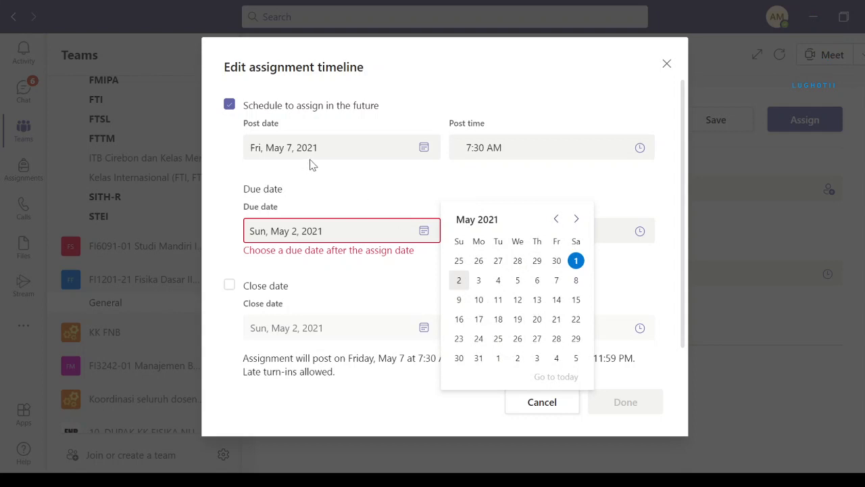
{"action": "left_click", "coordinate": [556, 286]}
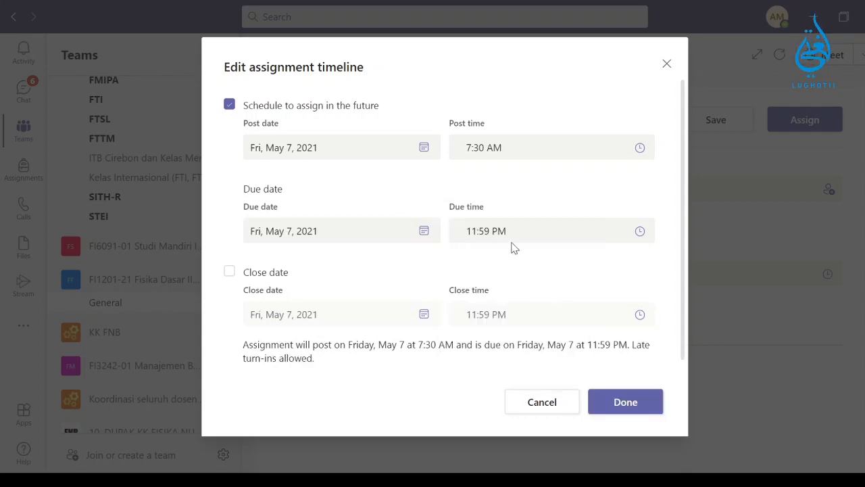
{"action": "left_click", "coordinate": [635, 238]}
{"action": "scroll", "coordinate": [353, 284], "scroll_direction": "up", "scroll_amount": 3}
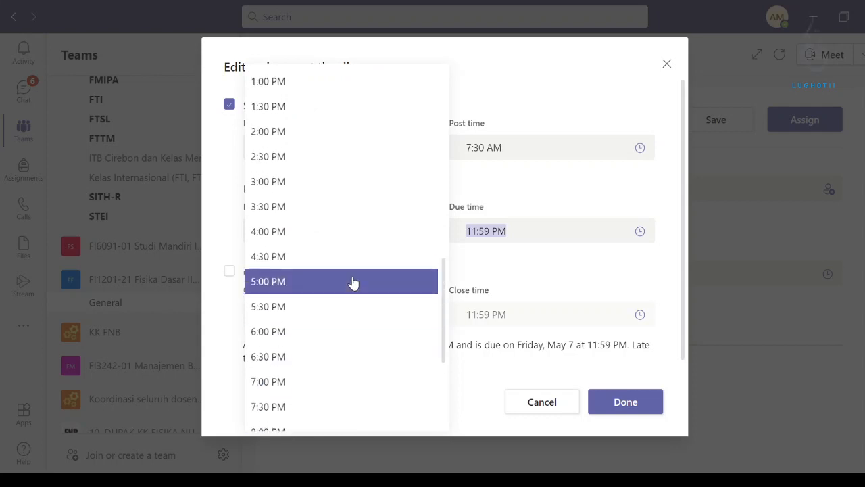
{"action": "scroll", "coordinate": [354, 284], "scroll_direction": "up", "scroll_amount": 5}
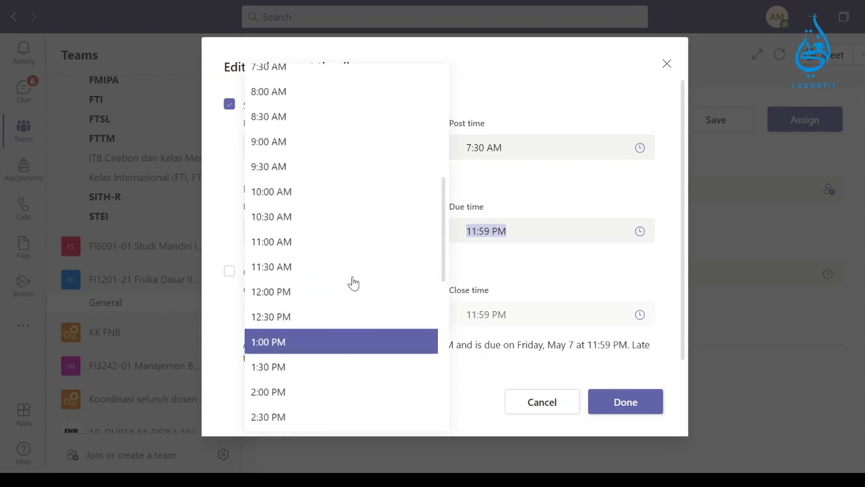
{"action": "left_click", "coordinate": [324, 203]}
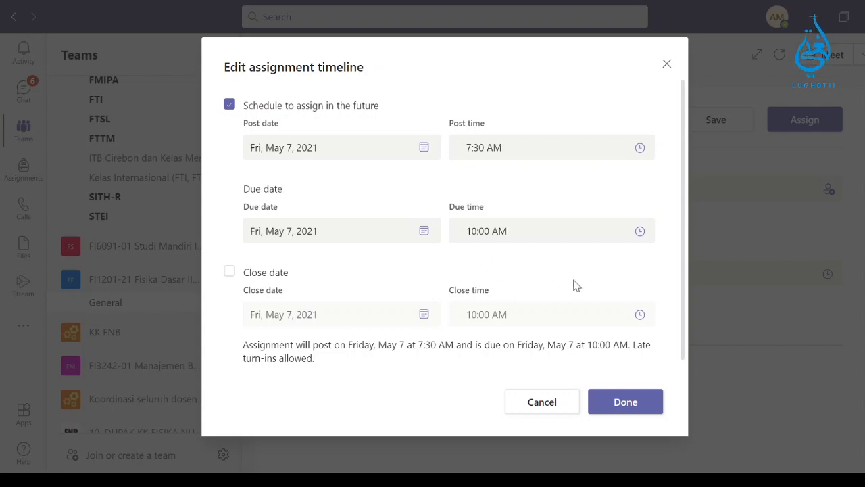
{"action": "left_click", "coordinate": [639, 409]}
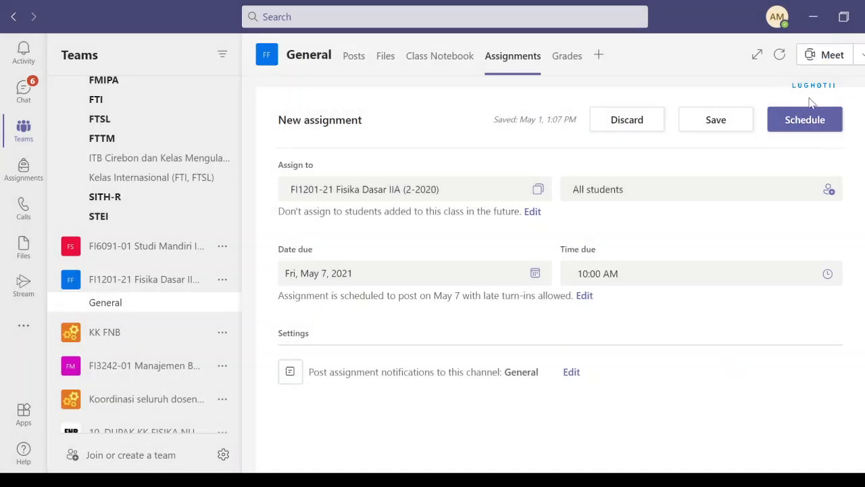
{"action": "left_click", "coordinate": [807, 129]}
{"action": "scroll", "coordinate": [683, 231], "scroll_direction": "up", "scroll_amount": 3}
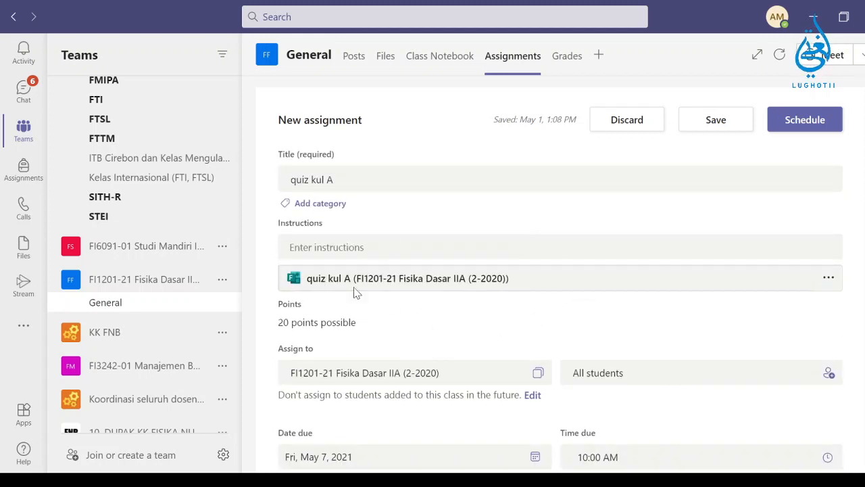